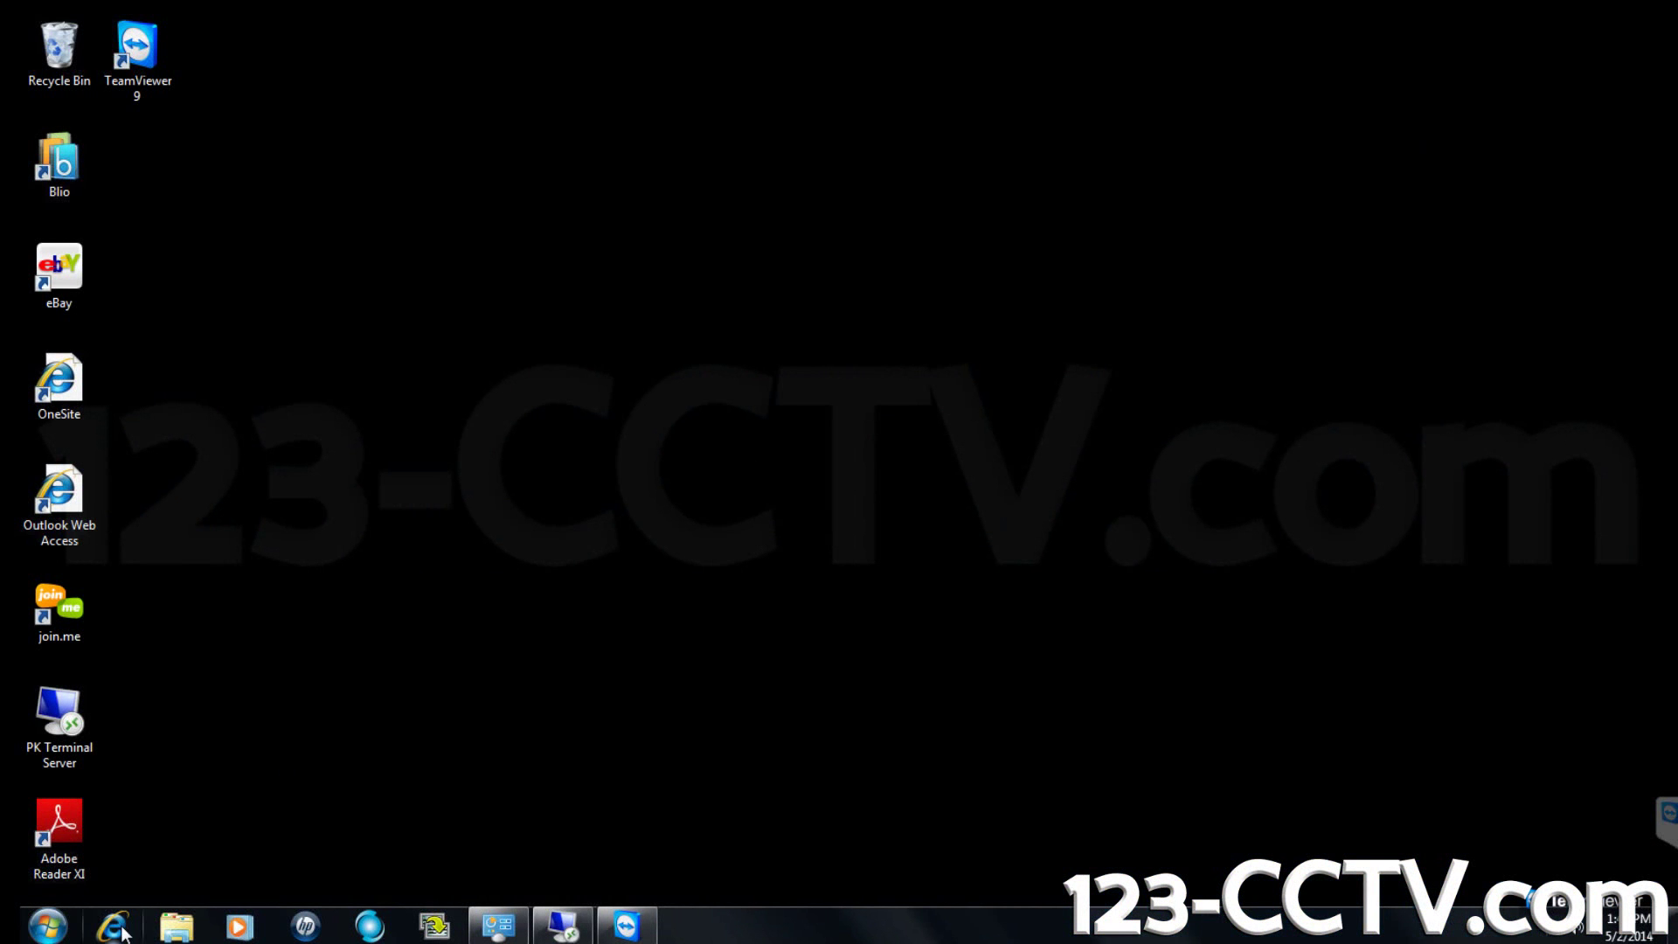
Launch Internet Explorer from the taskbar so it opens on the Google home page.
{"action": "left_click", "coordinate": [122, 933]}
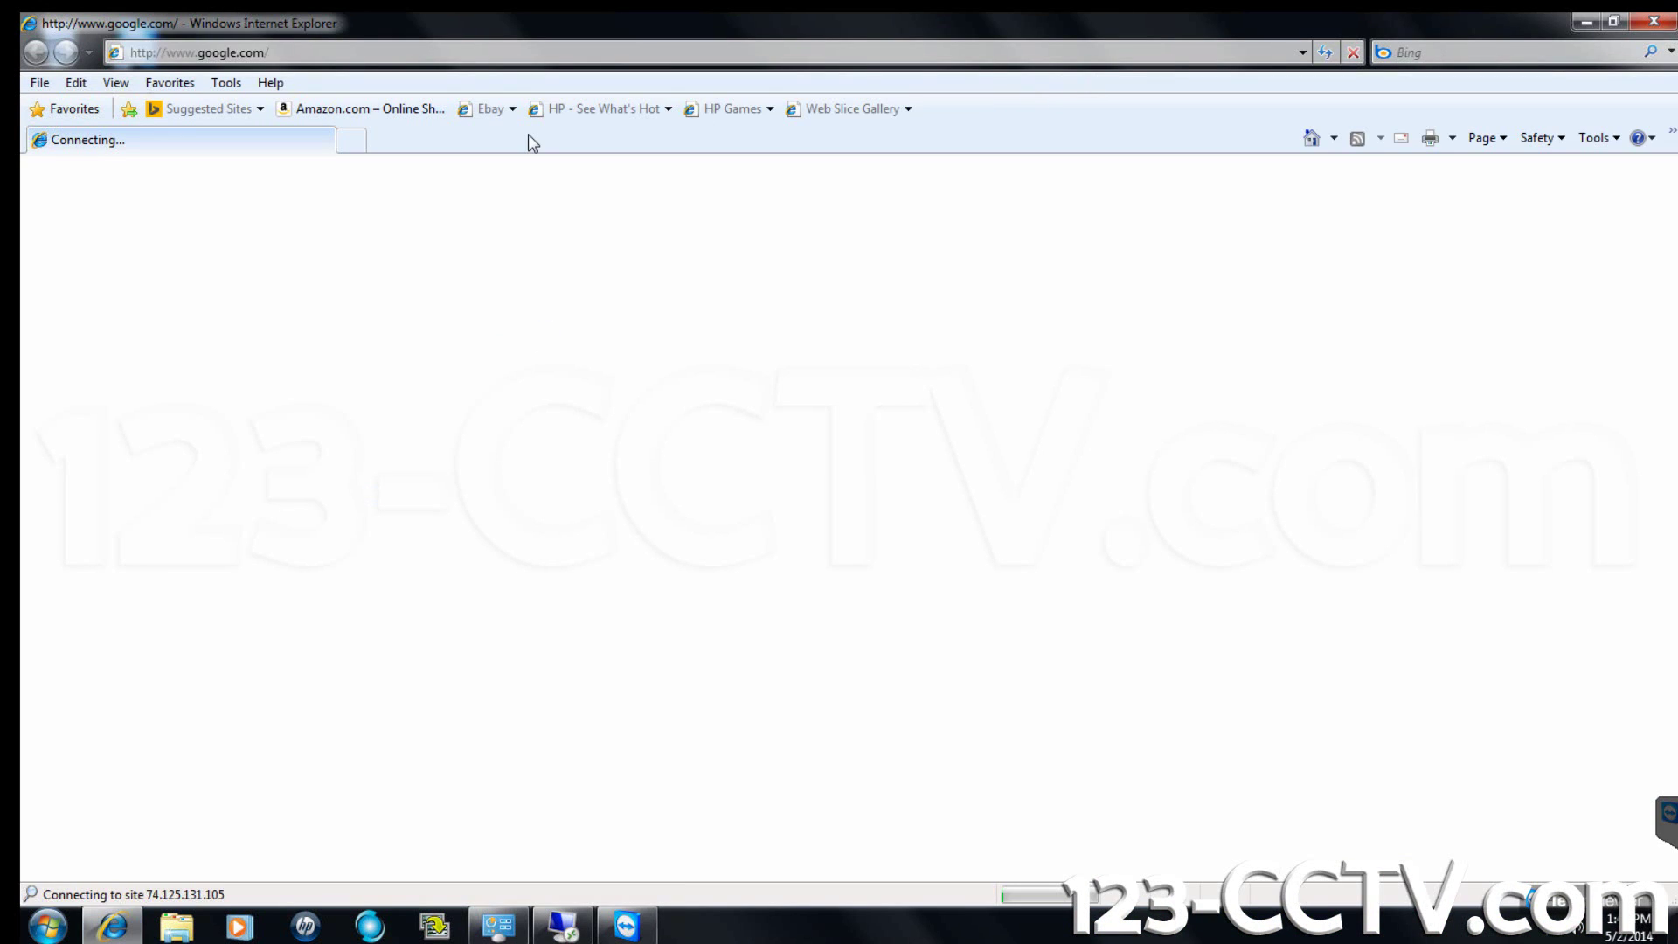
Download SmartPSSEng_V1.00.6.R.20130902.zip from 123-cctv.com and save it to the Desktop.
{"action": "left_click", "coordinate": [781, 56]}
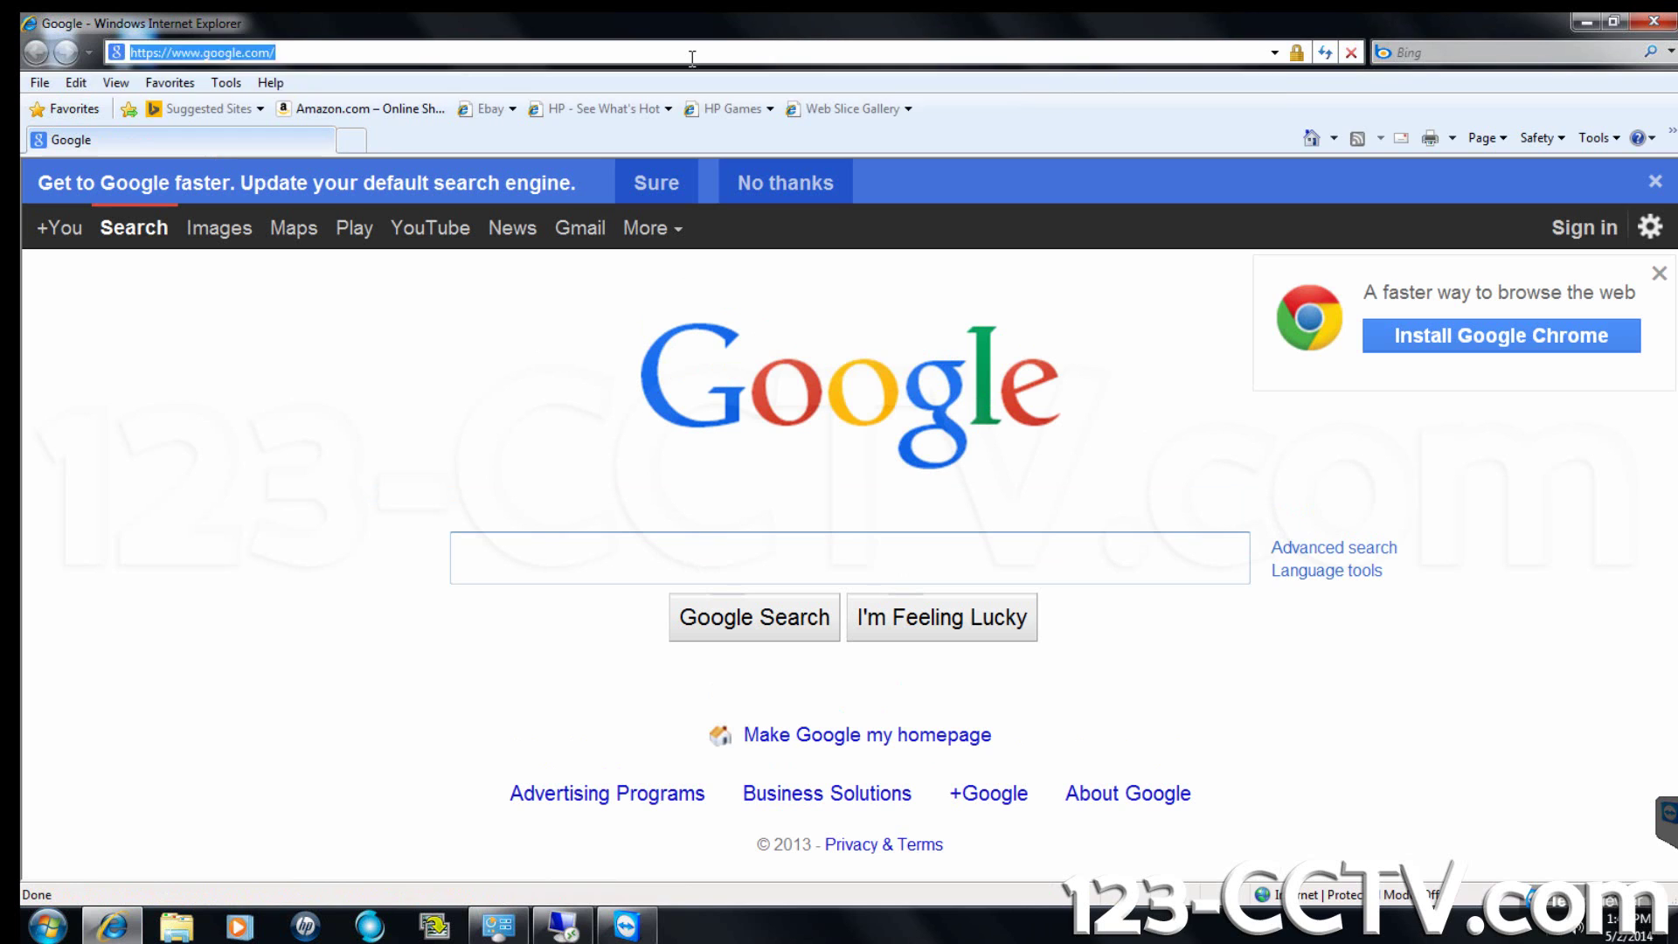
{"action": "type", "text": "http://www.123-cctv.com/drivers/pss/SmartPSSEng_V1.00.6.R.20130902.zip"}
{"action": "key", "text": "Return"}
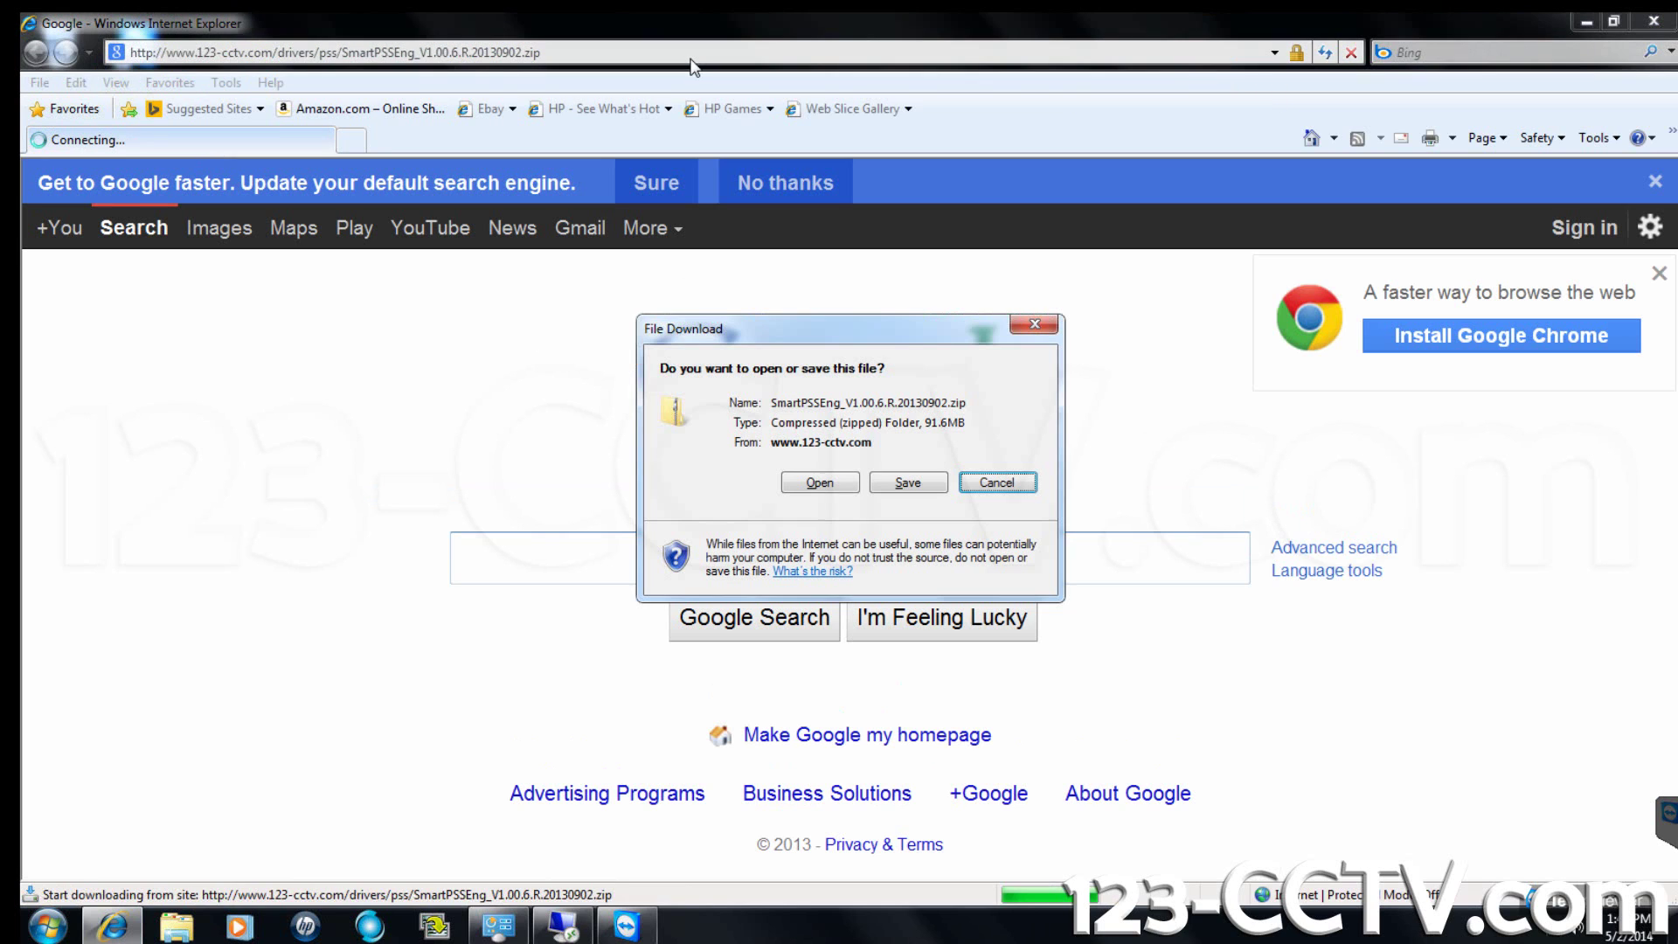
{"action": "left_click", "coordinate": [901, 489]}
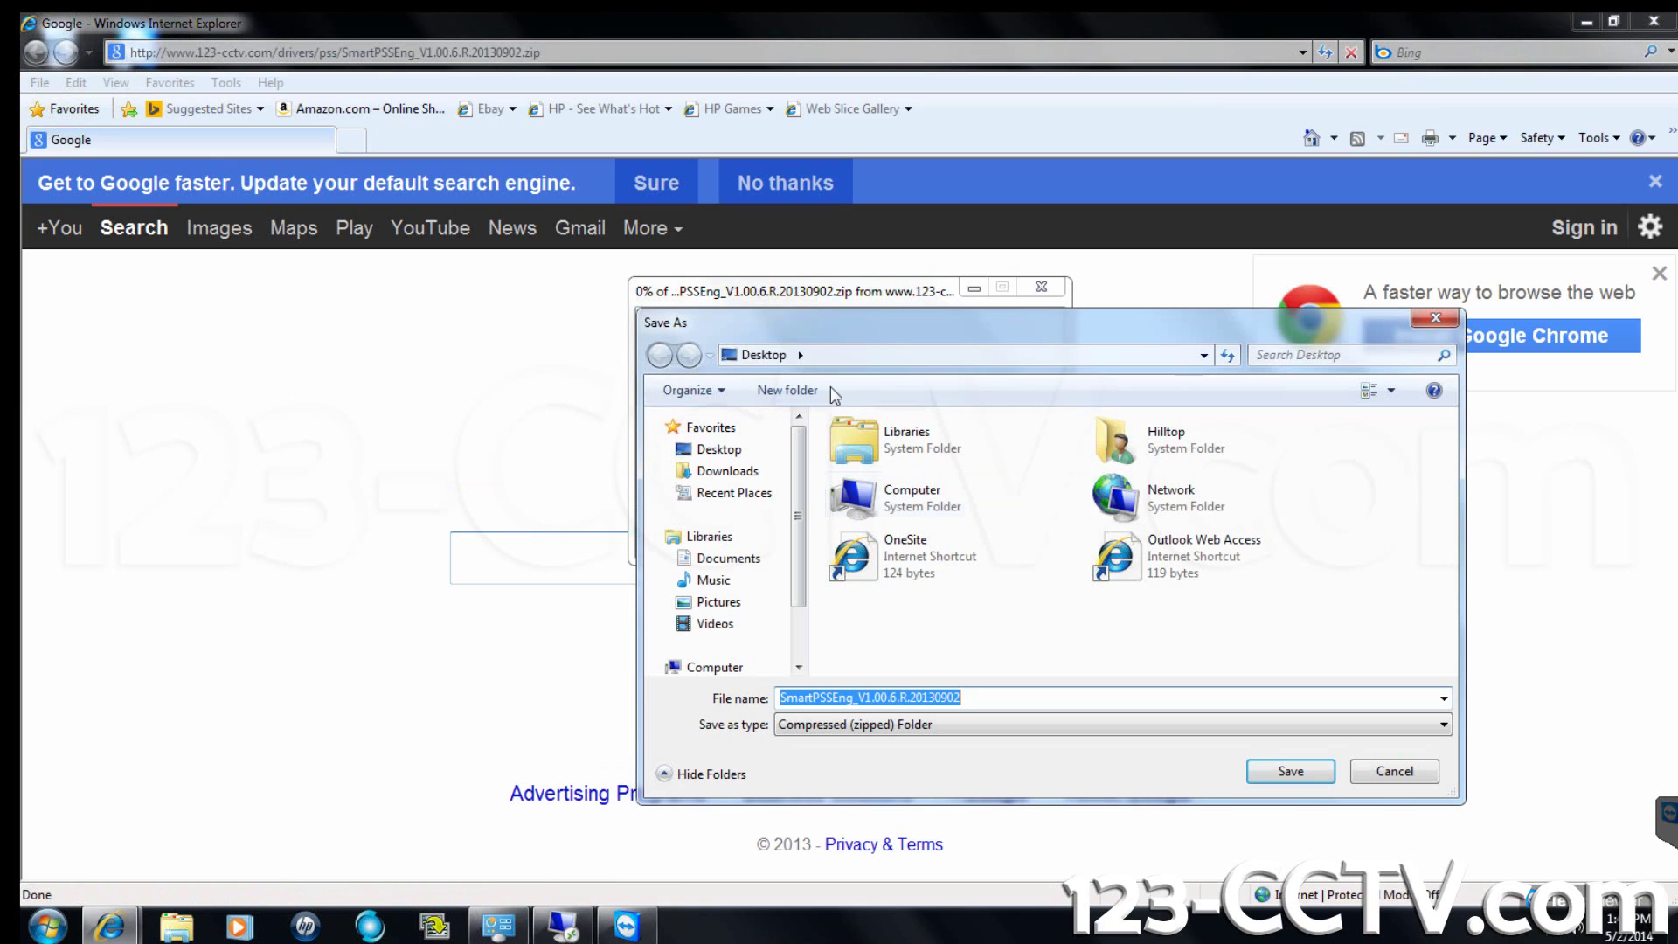
{"action": "left_click", "coordinate": [719, 450]}
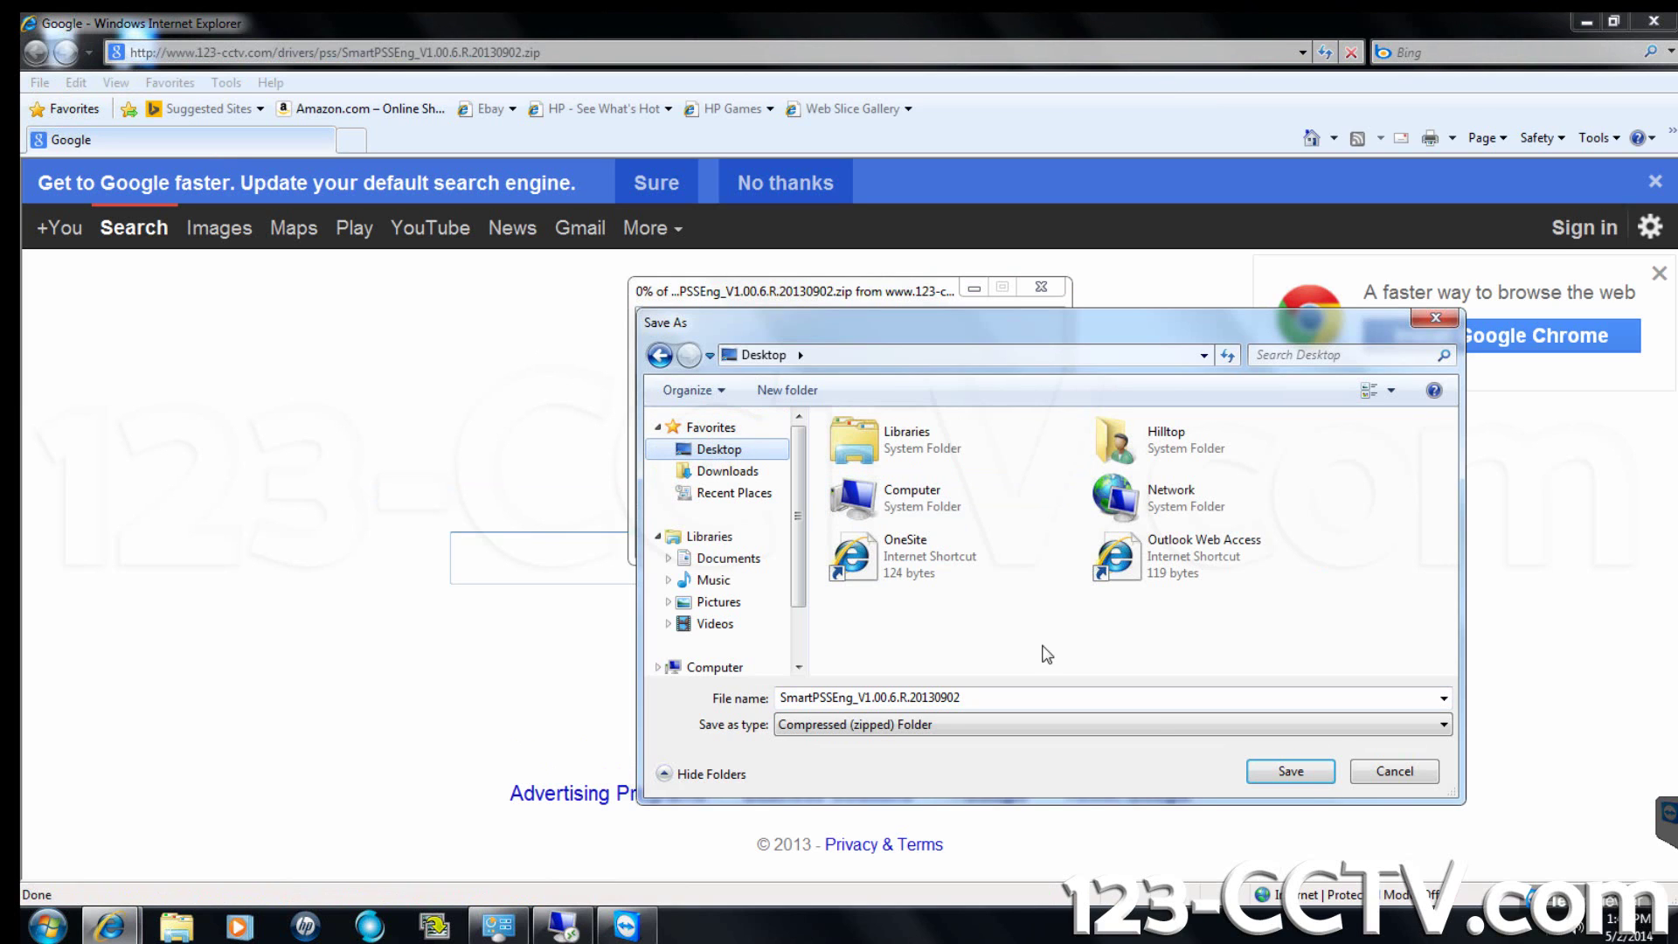
{"action": "left_click", "coordinate": [1291, 771]}
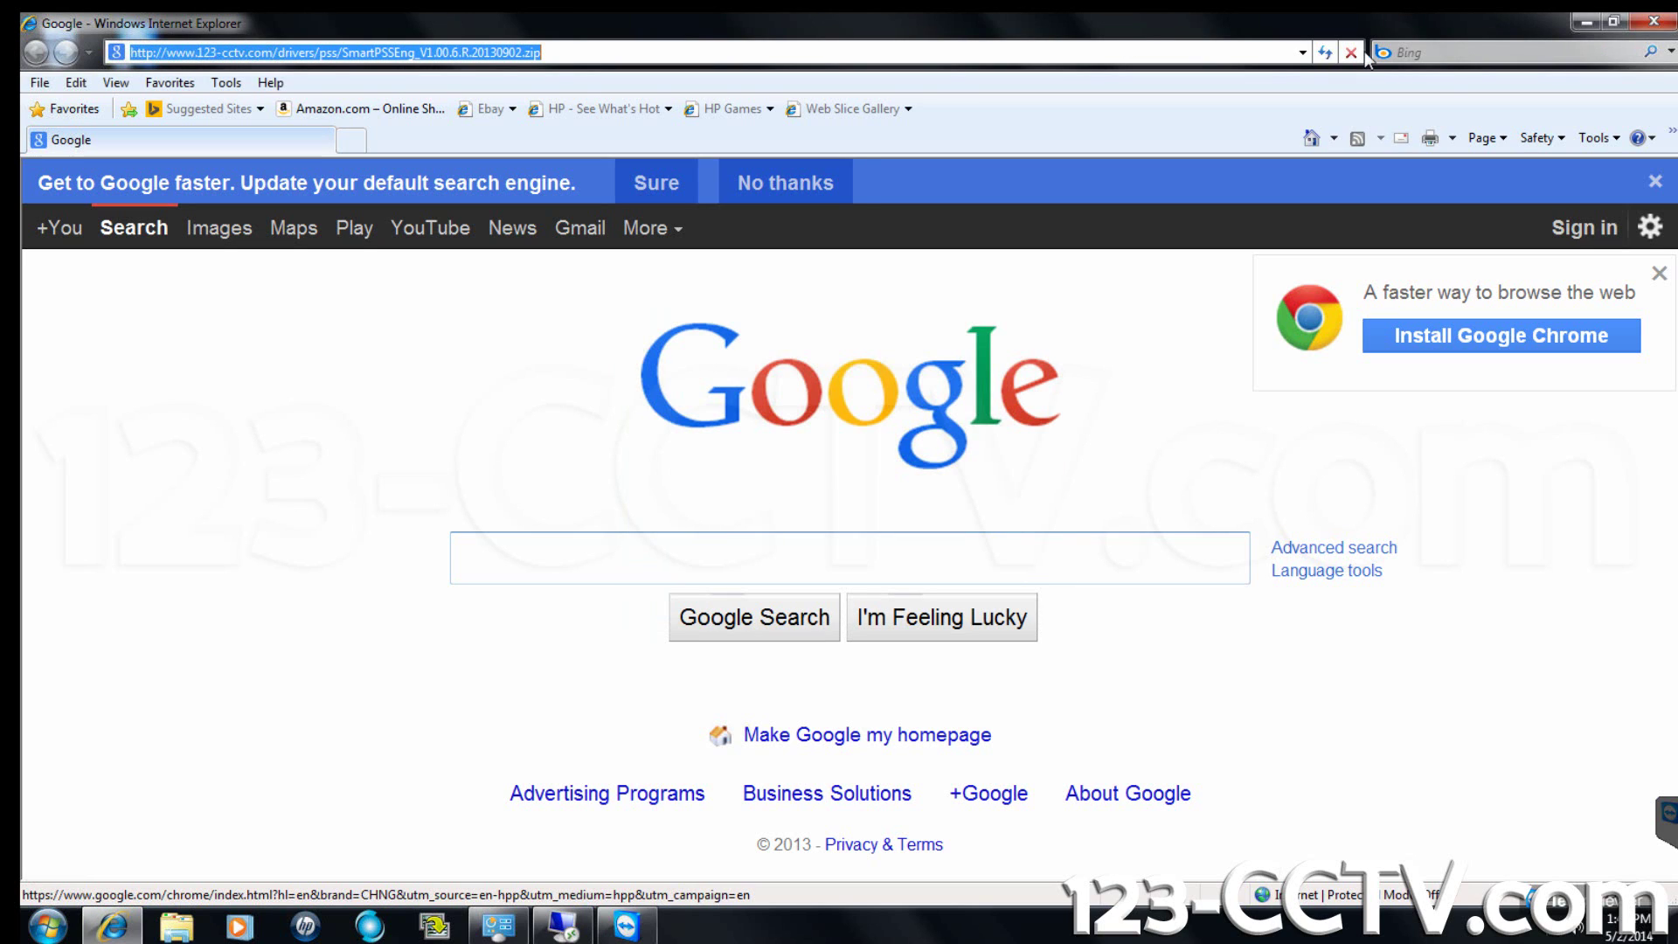
Minimize the browser and extract the SmartPSS zip into its suggested desktop folder.
{"action": "left_click", "coordinate": [1586, 26]}
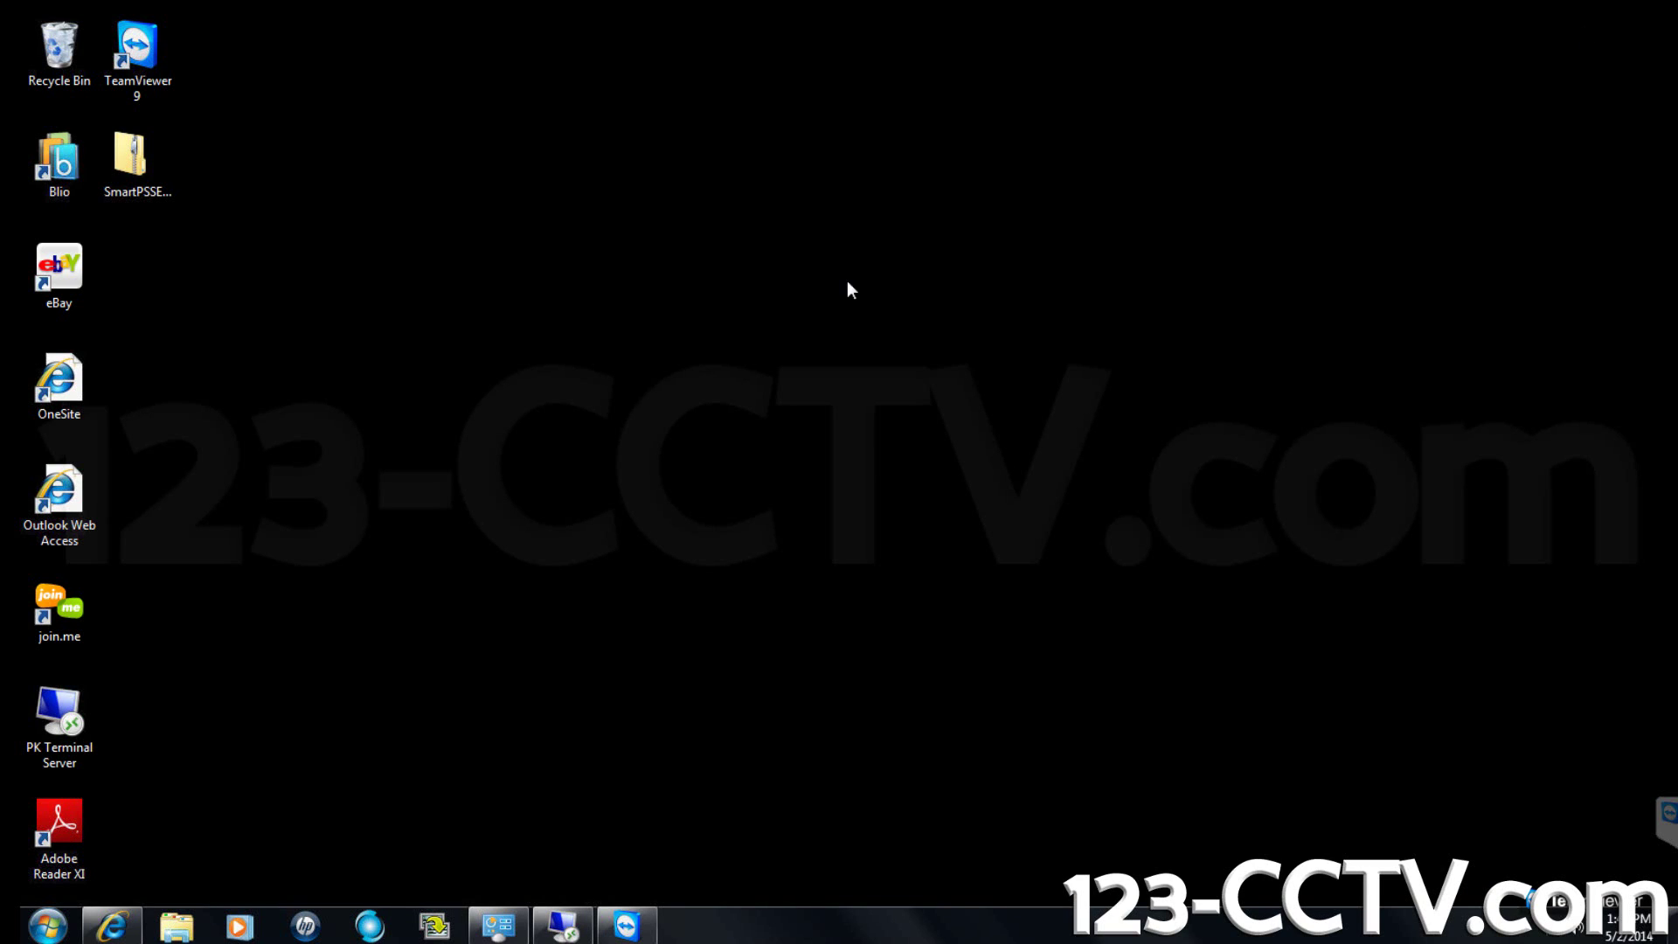
{"action": "left_click", "coordinate": [157, 182]}
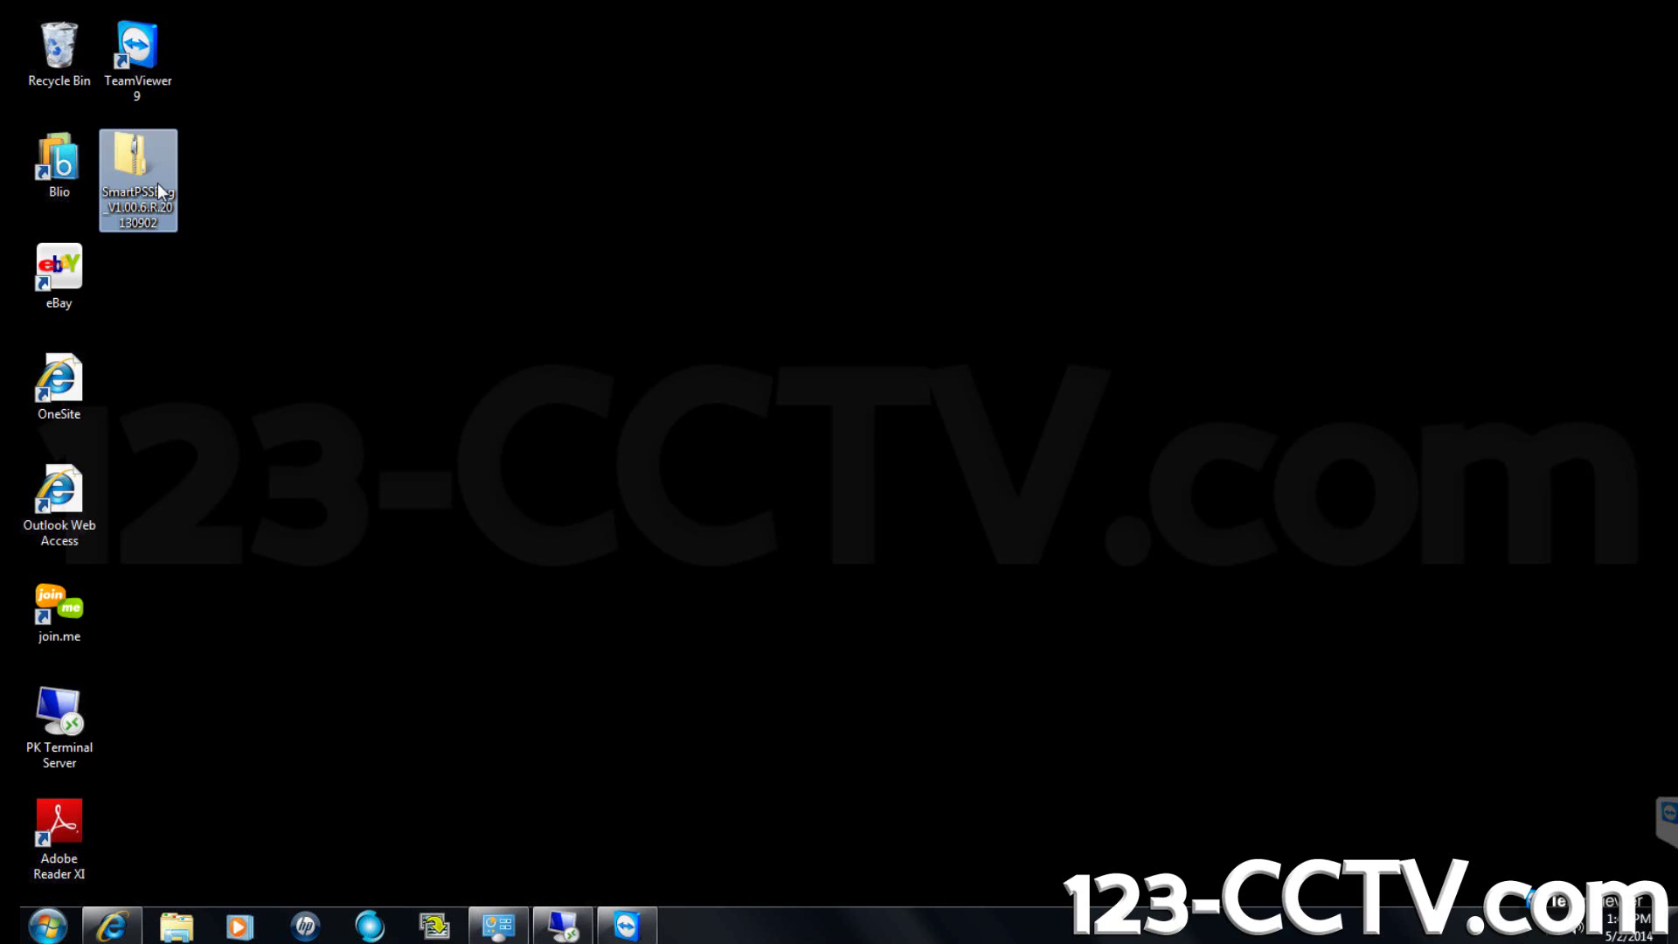
{"action": "right_click", "coordinate": [158, 182]}
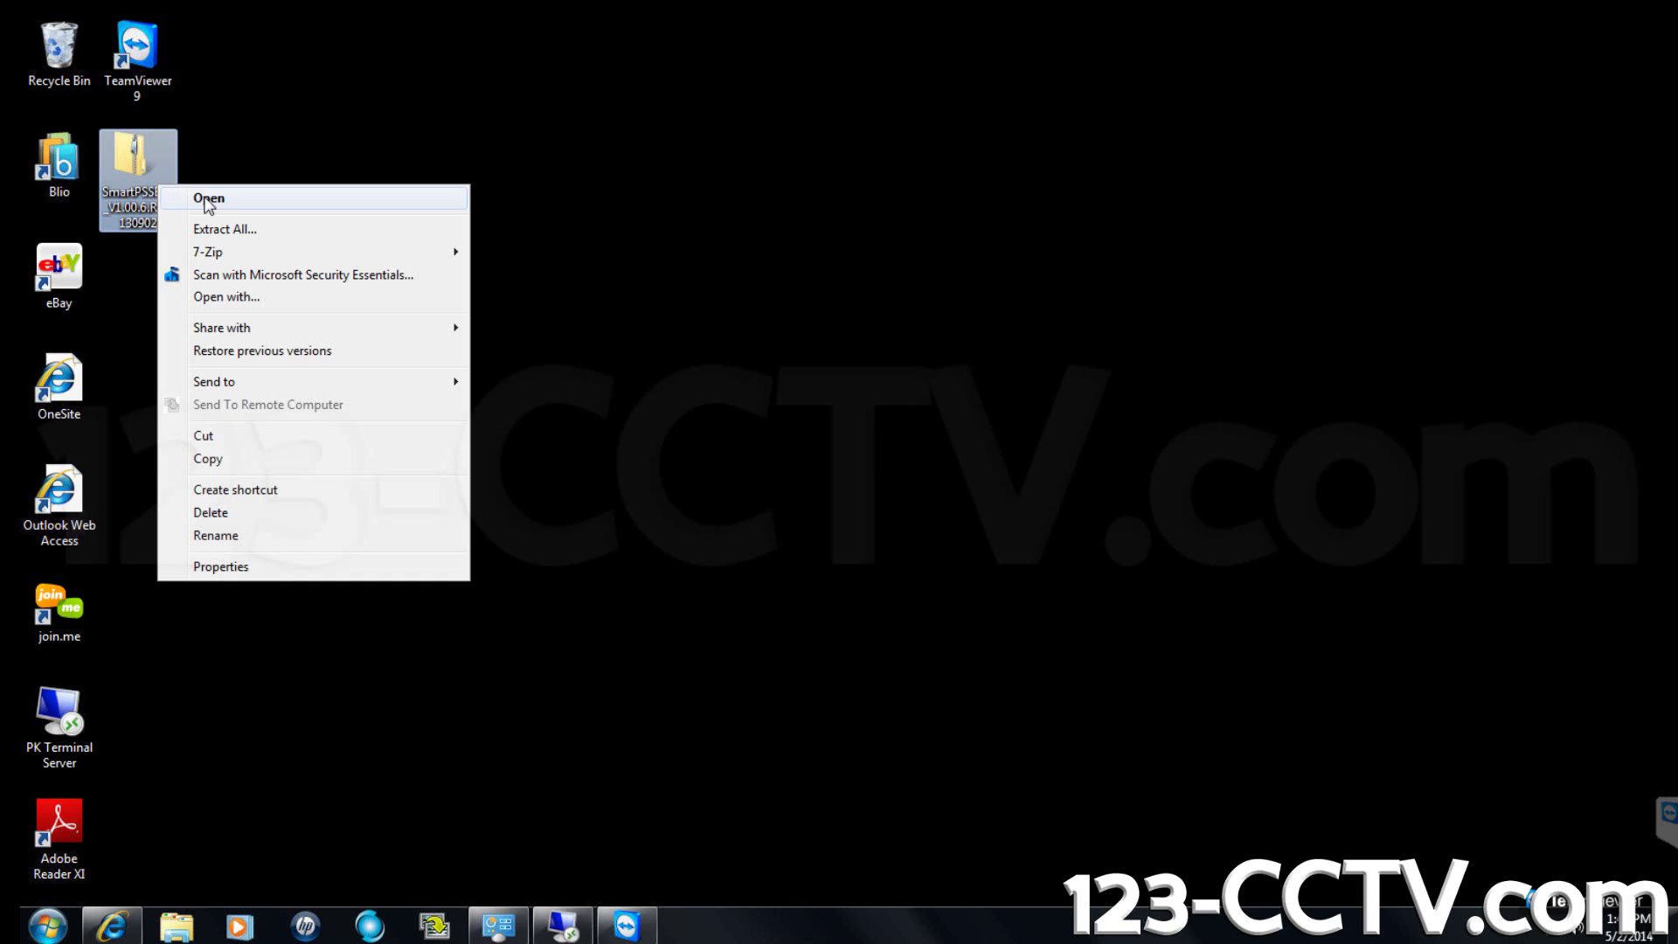
{"action": "left_click", "coordinate": [240, 233]}
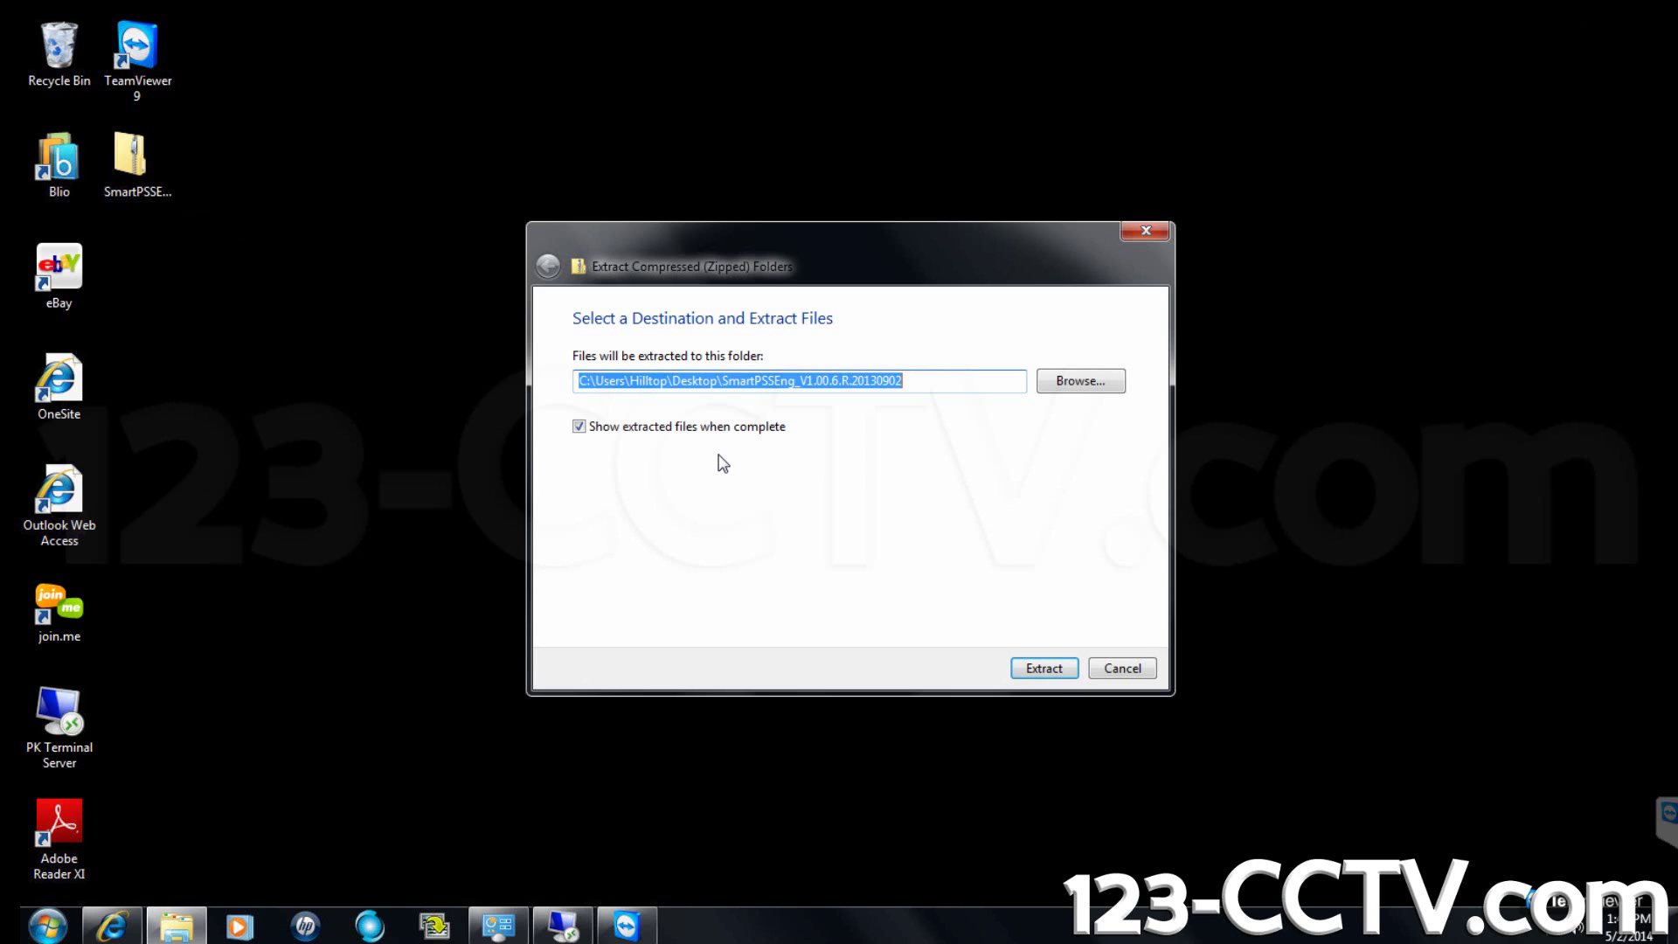
{"action": "left_click", "coordinate": [1040, 668]}
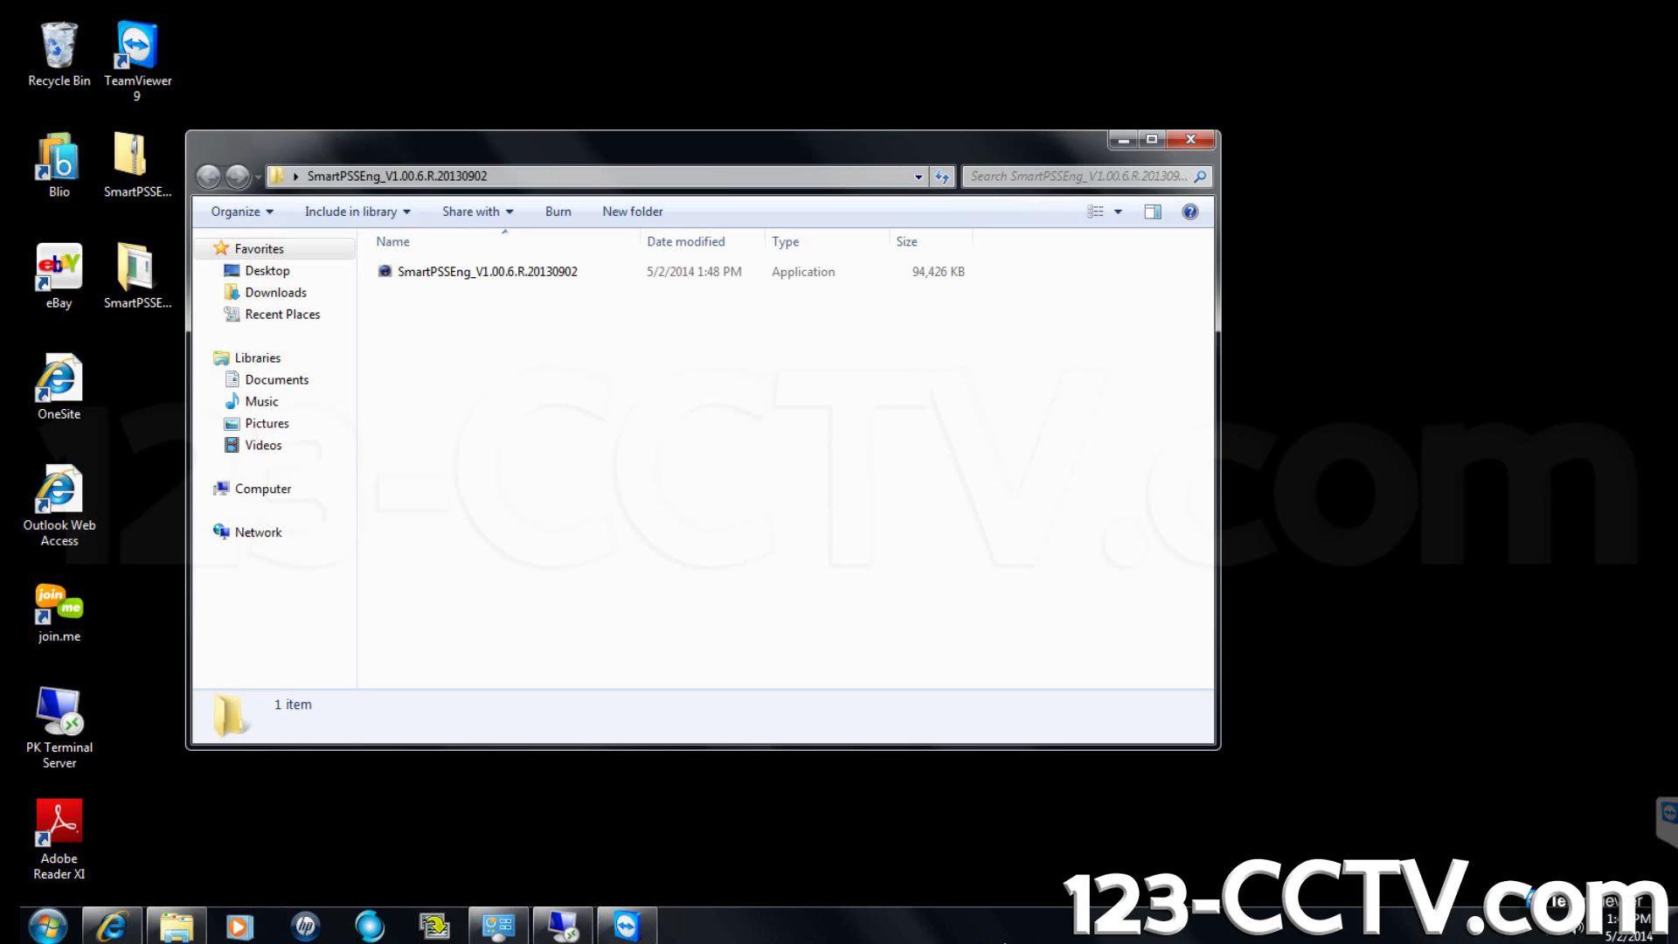
Launch the SmartPSSEng installer, allow it to run, and keep English as the language.
{"action": "left_click", "coordinate": [506, 272]}
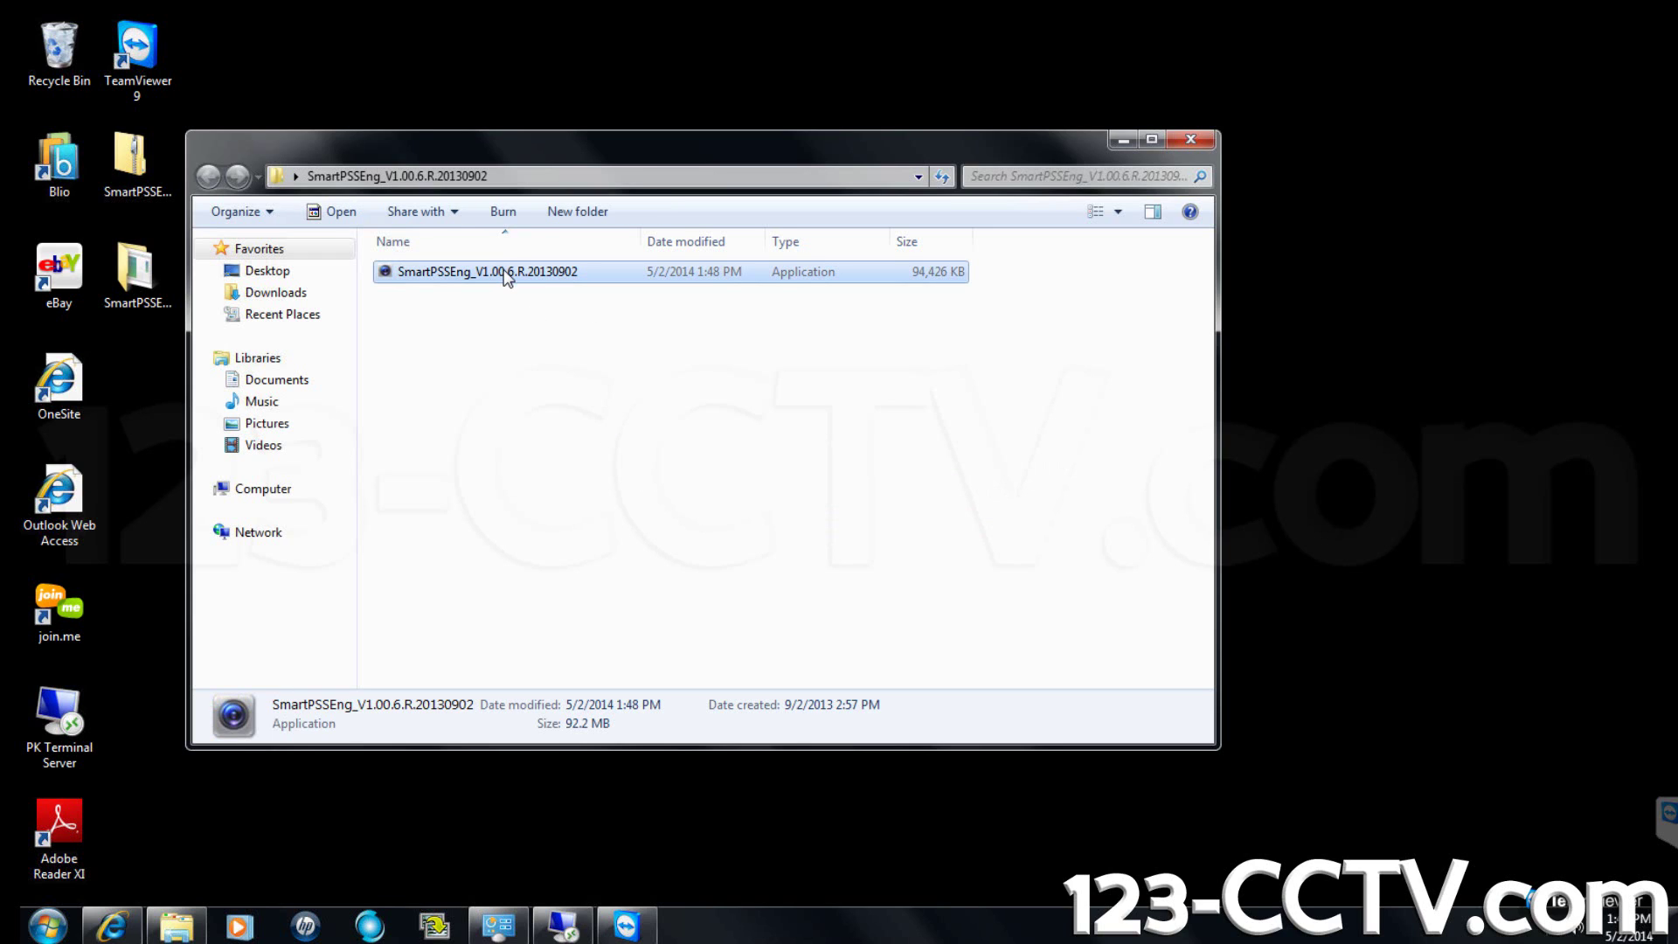
{"action": "double_click", "coordinate": [506, 272]}
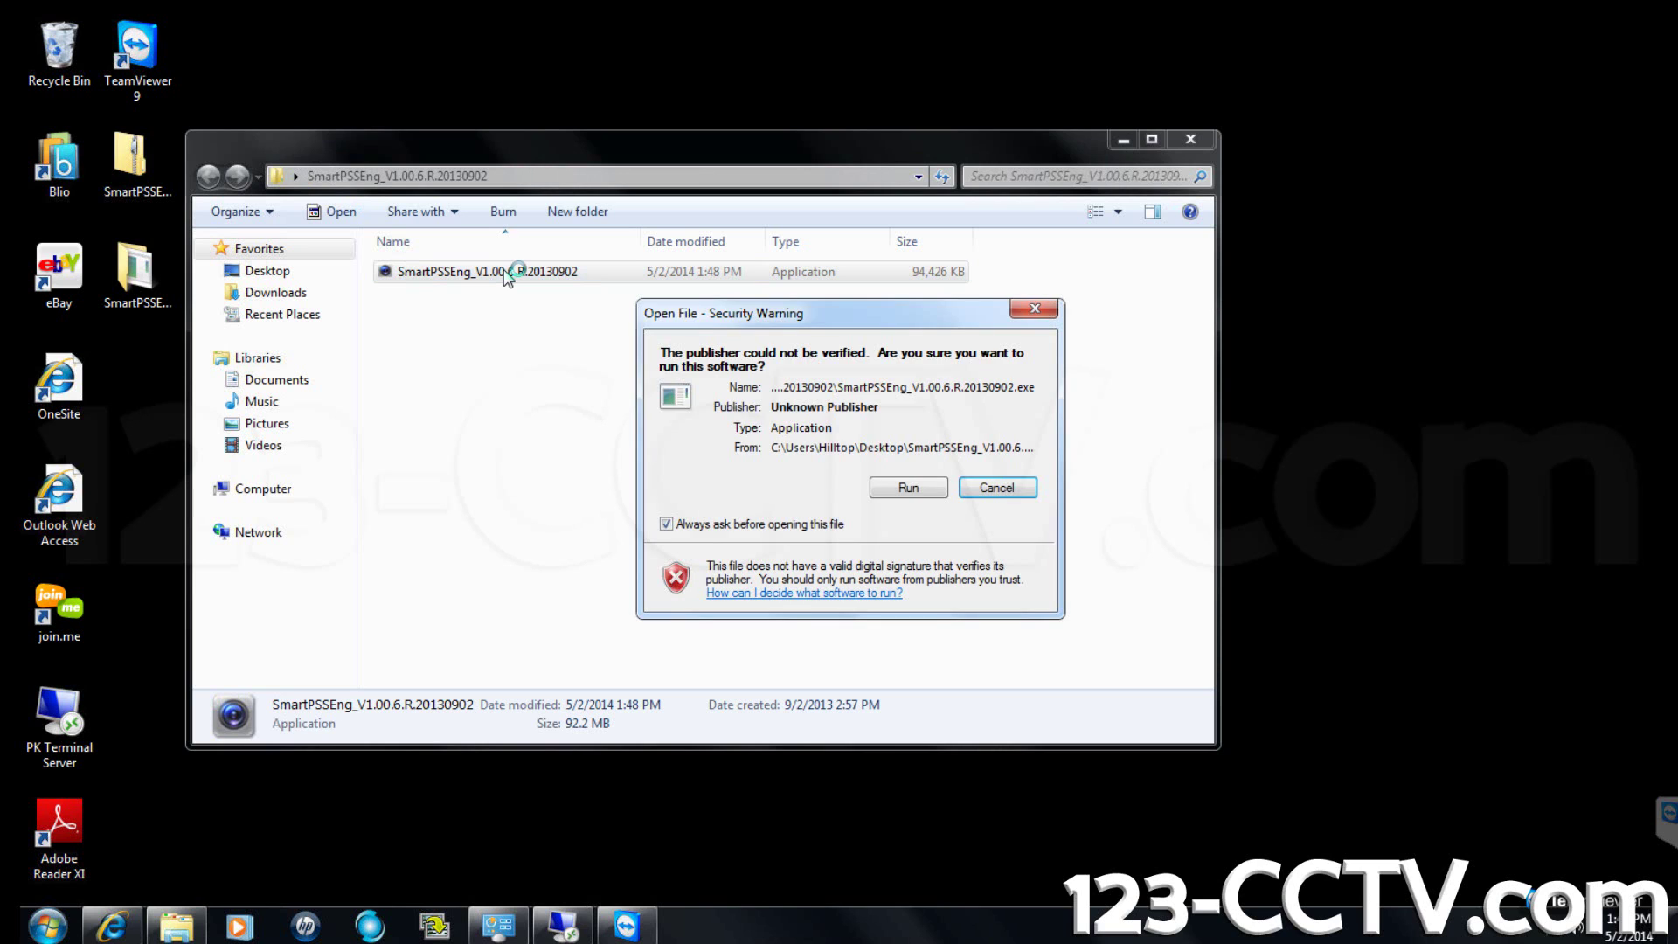
{"action": "left_click", "coordinate": [909, 492]}
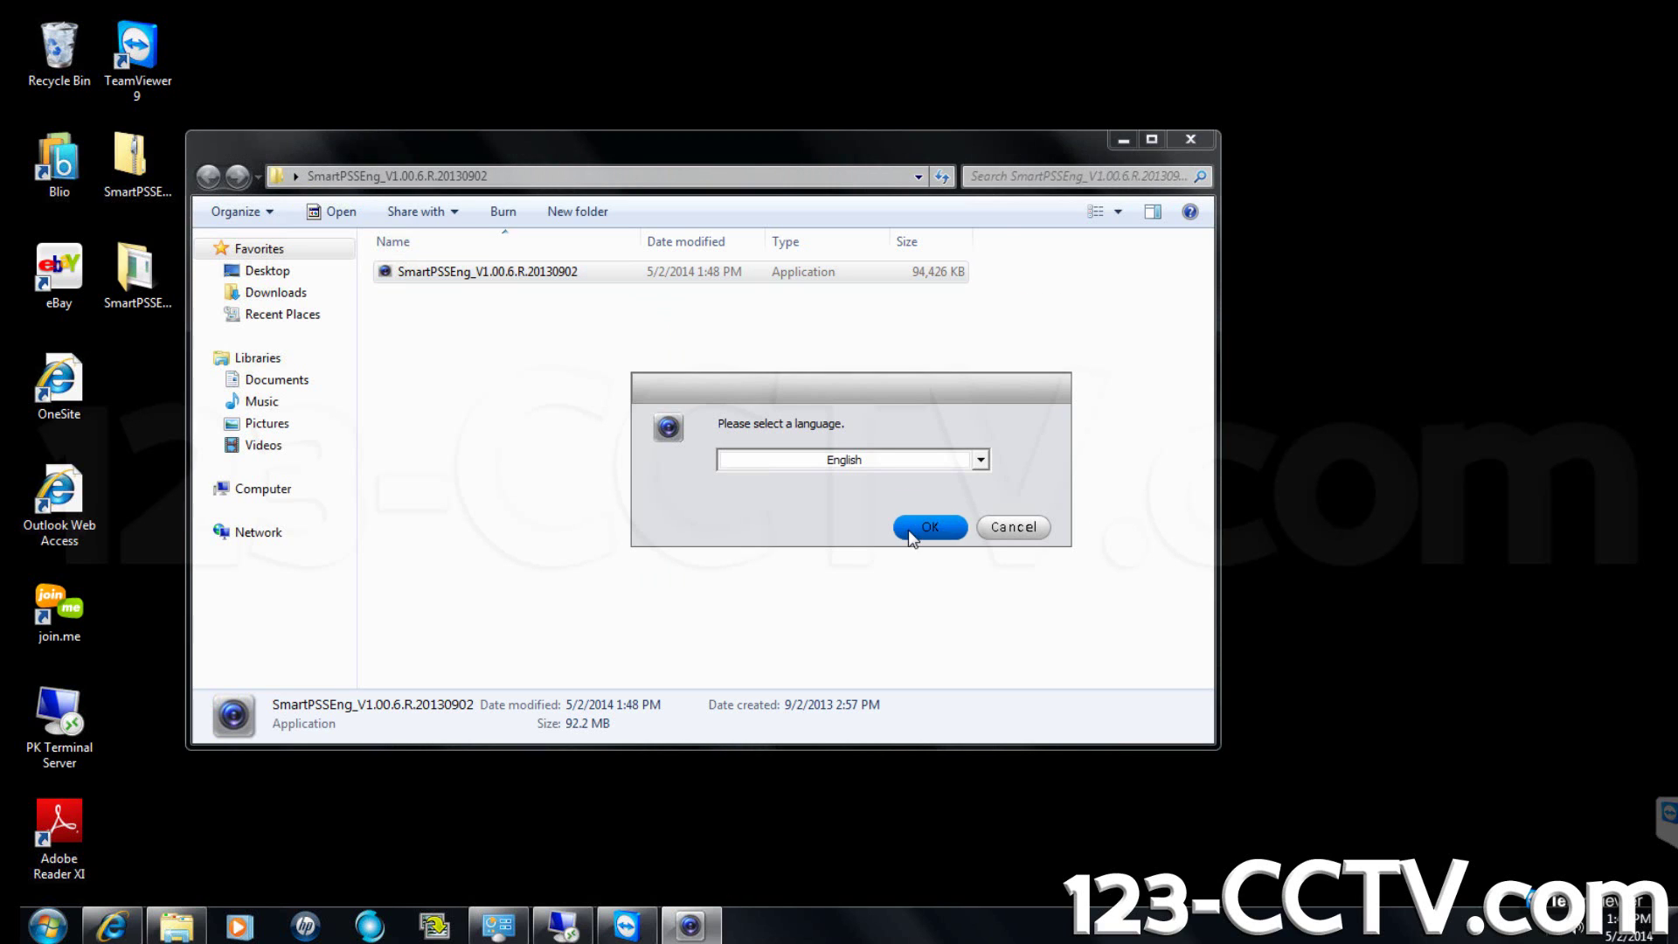
{"action": "left_click", "coordinate": [910, 531]}
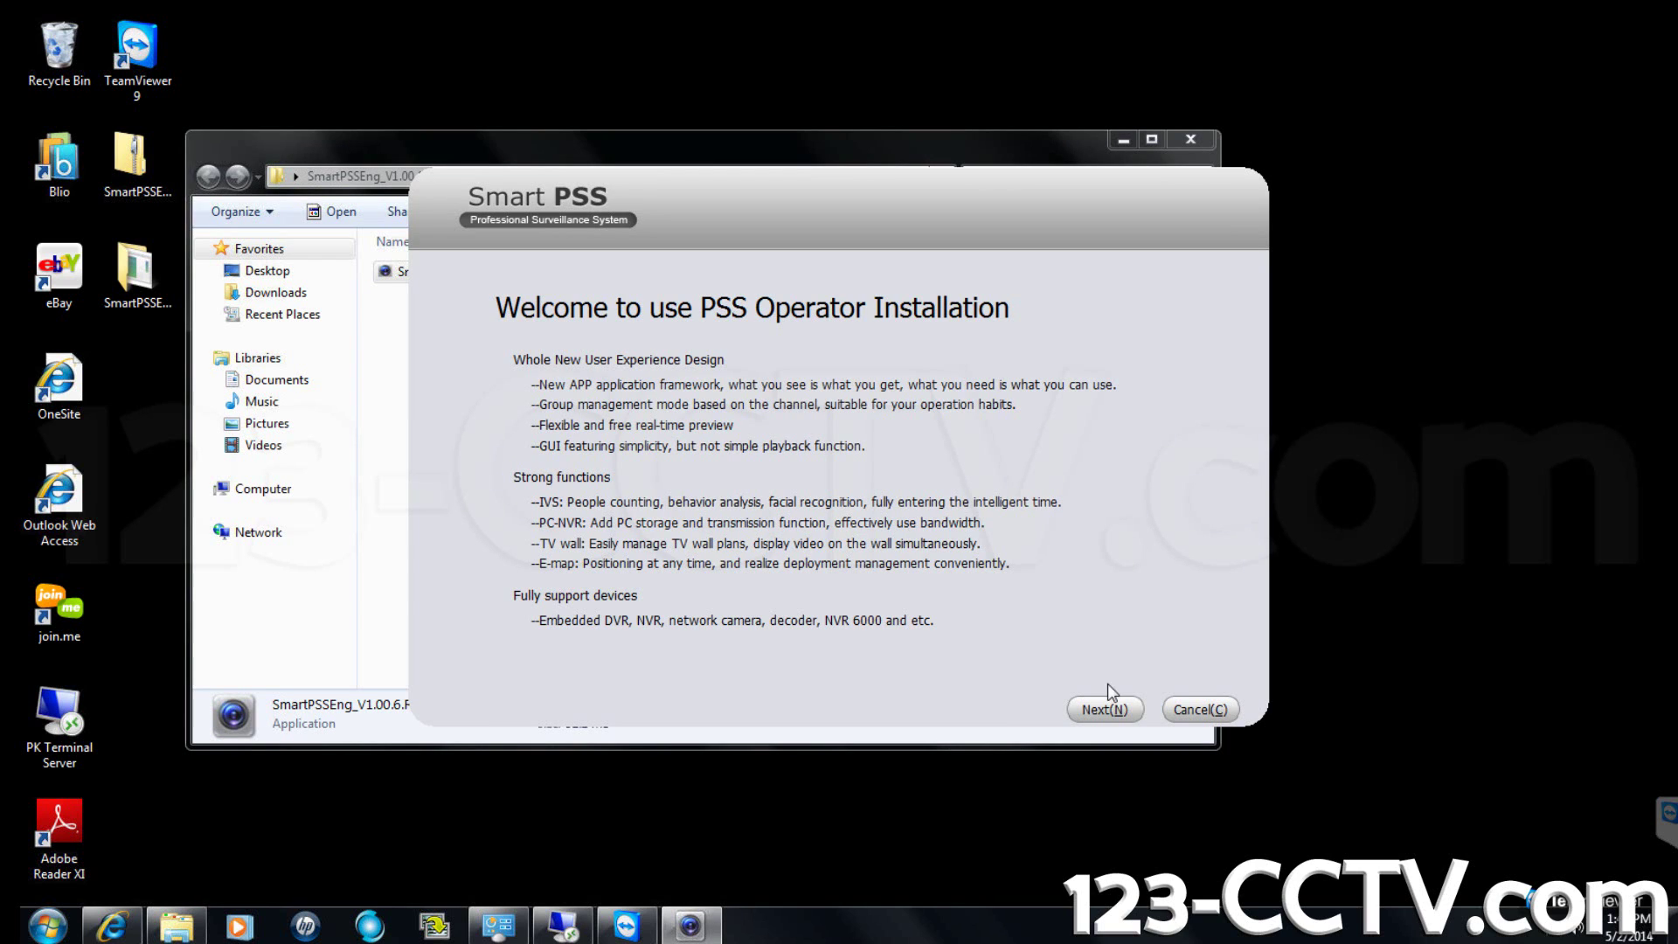
Accept the license, install only the SmartPSS module to the default folder, and finish.
{"action": "left_click", "coordinate": [1106, 708]}
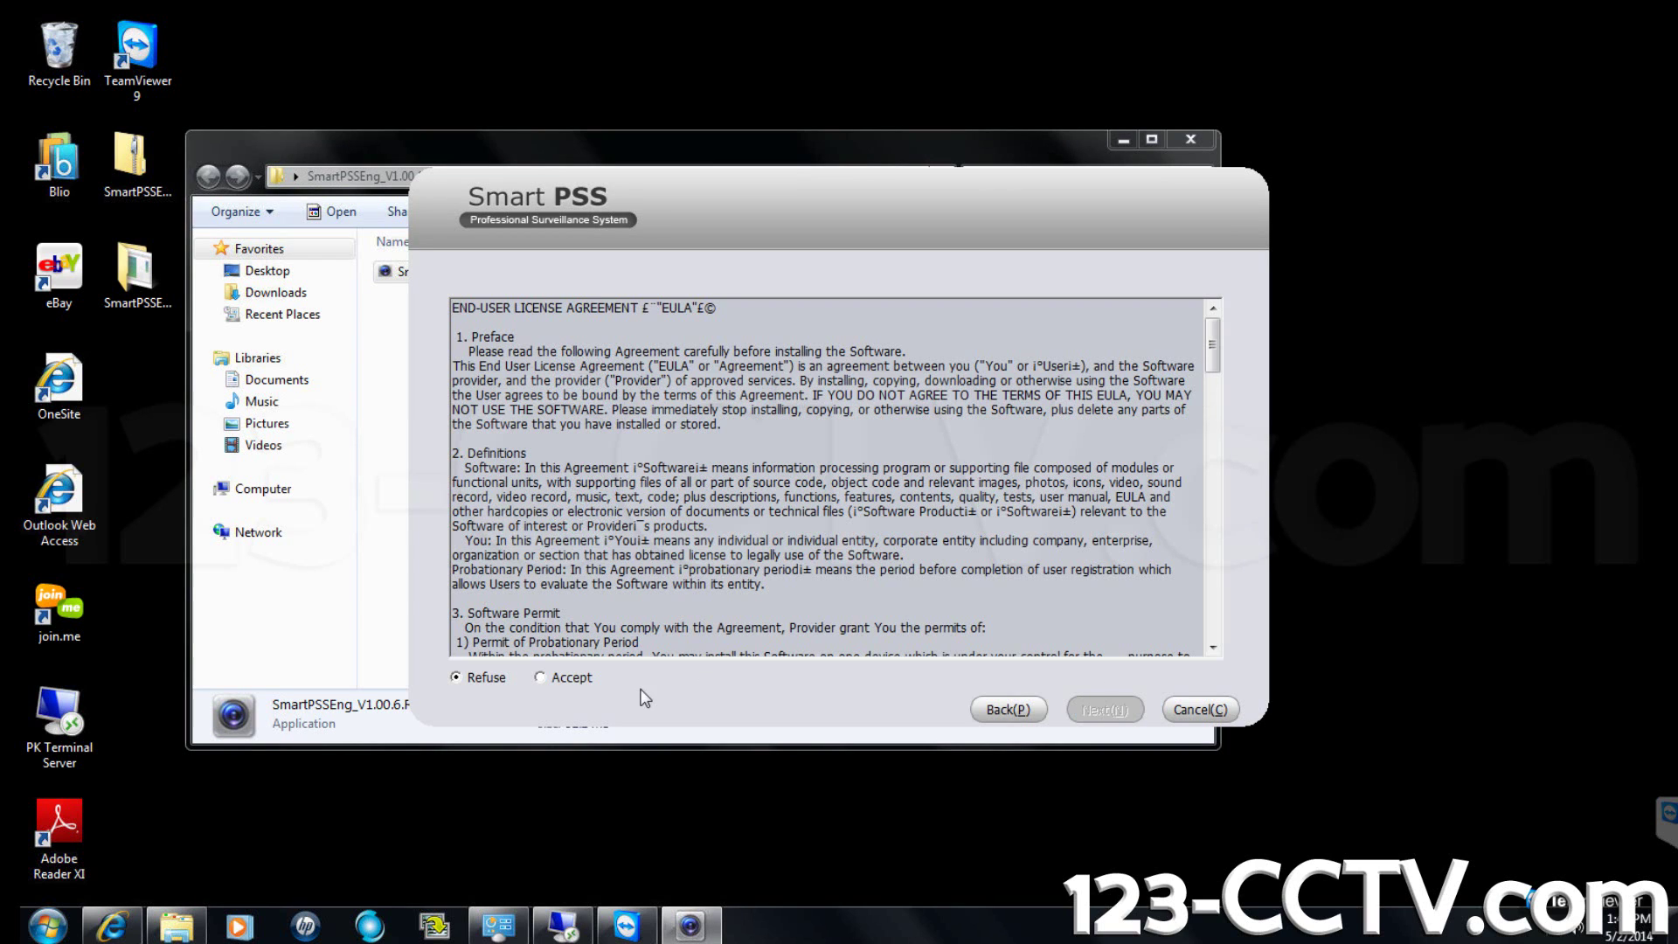
{"action": "left_click", "coordinate": [554, 679]}
{"action": "left_click", "coordinate": [1116, 718]}
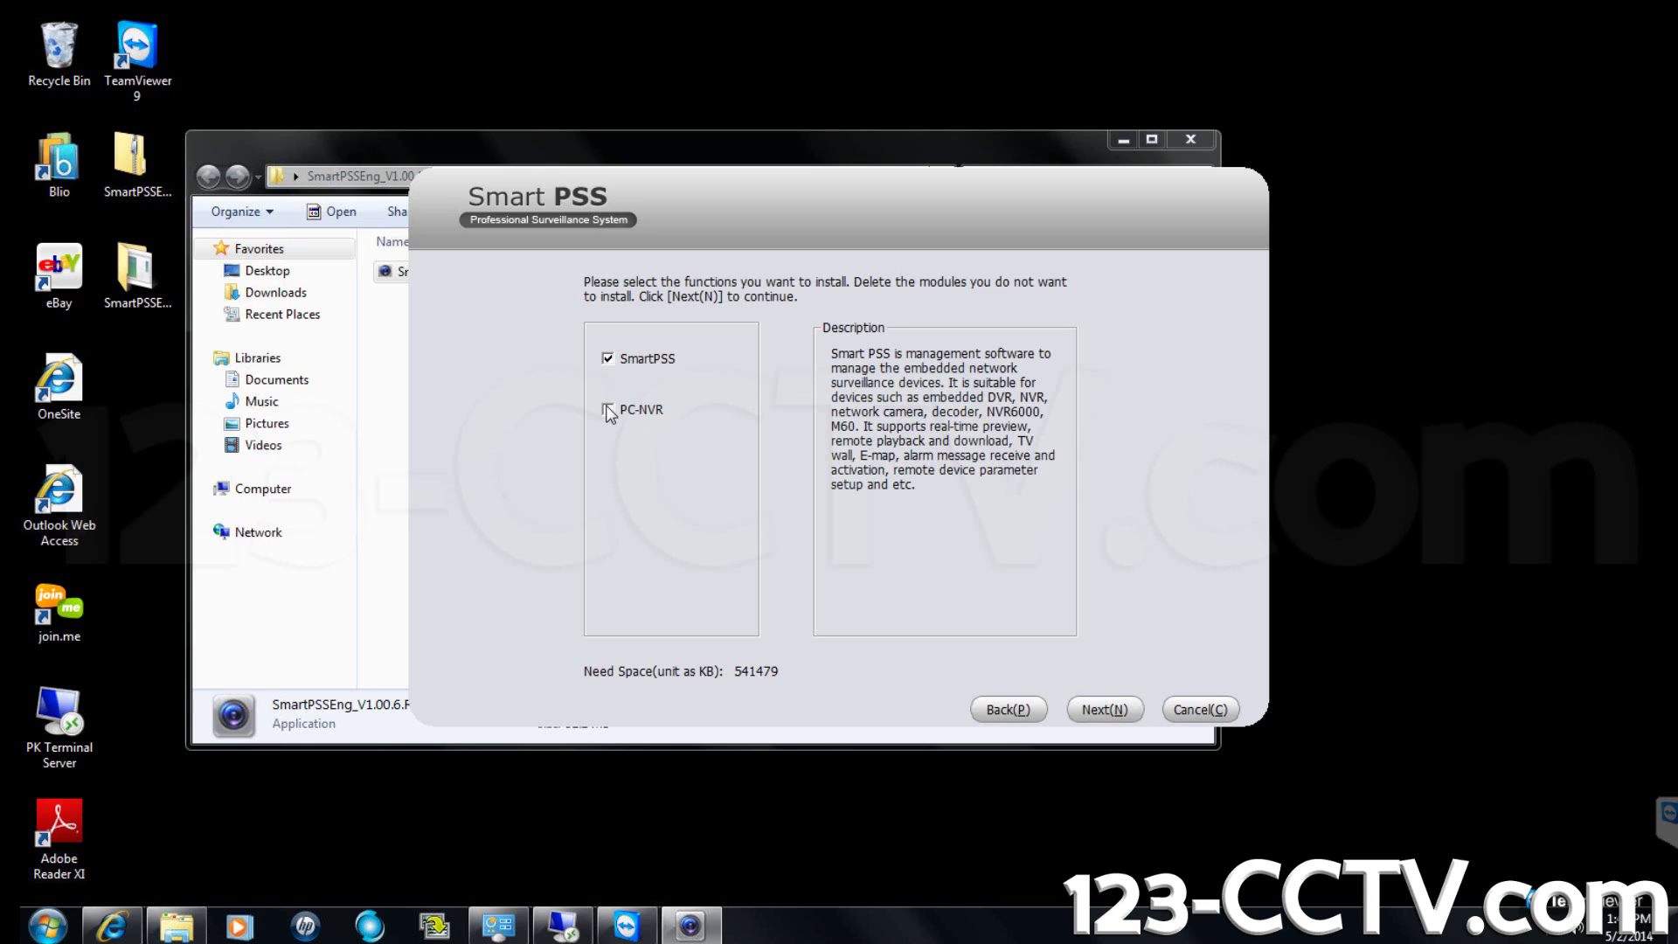
{"action": "left_click", "coordinate": [1103, 713]}
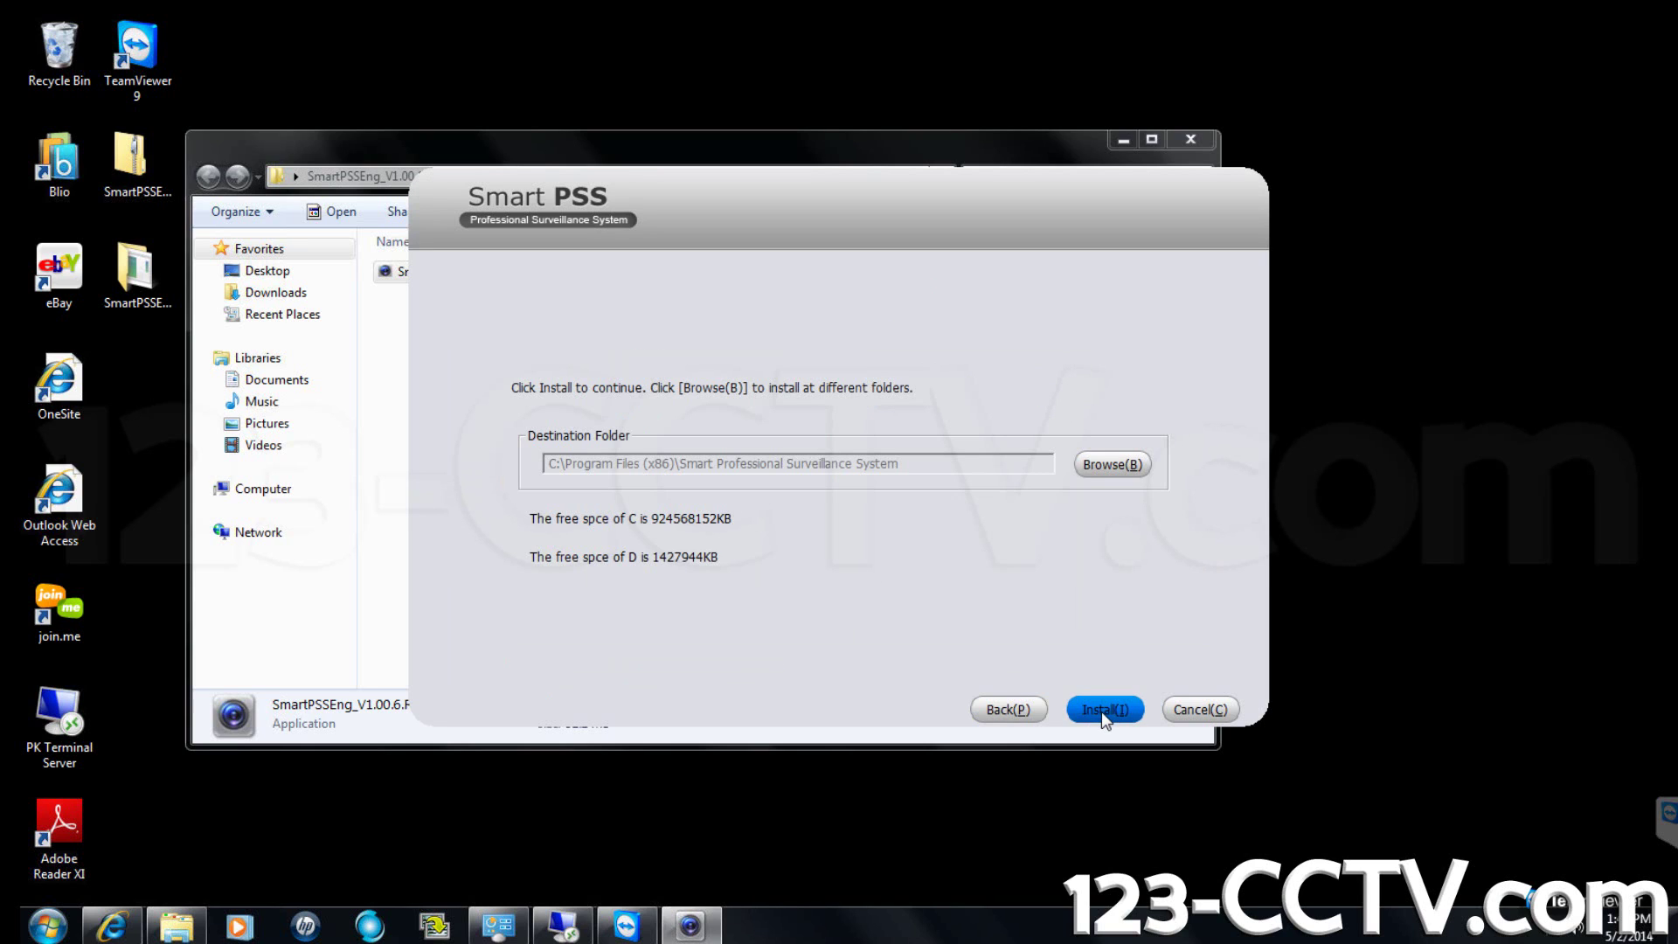
{"action": "left_click", "coordinate": [1103, 710]}
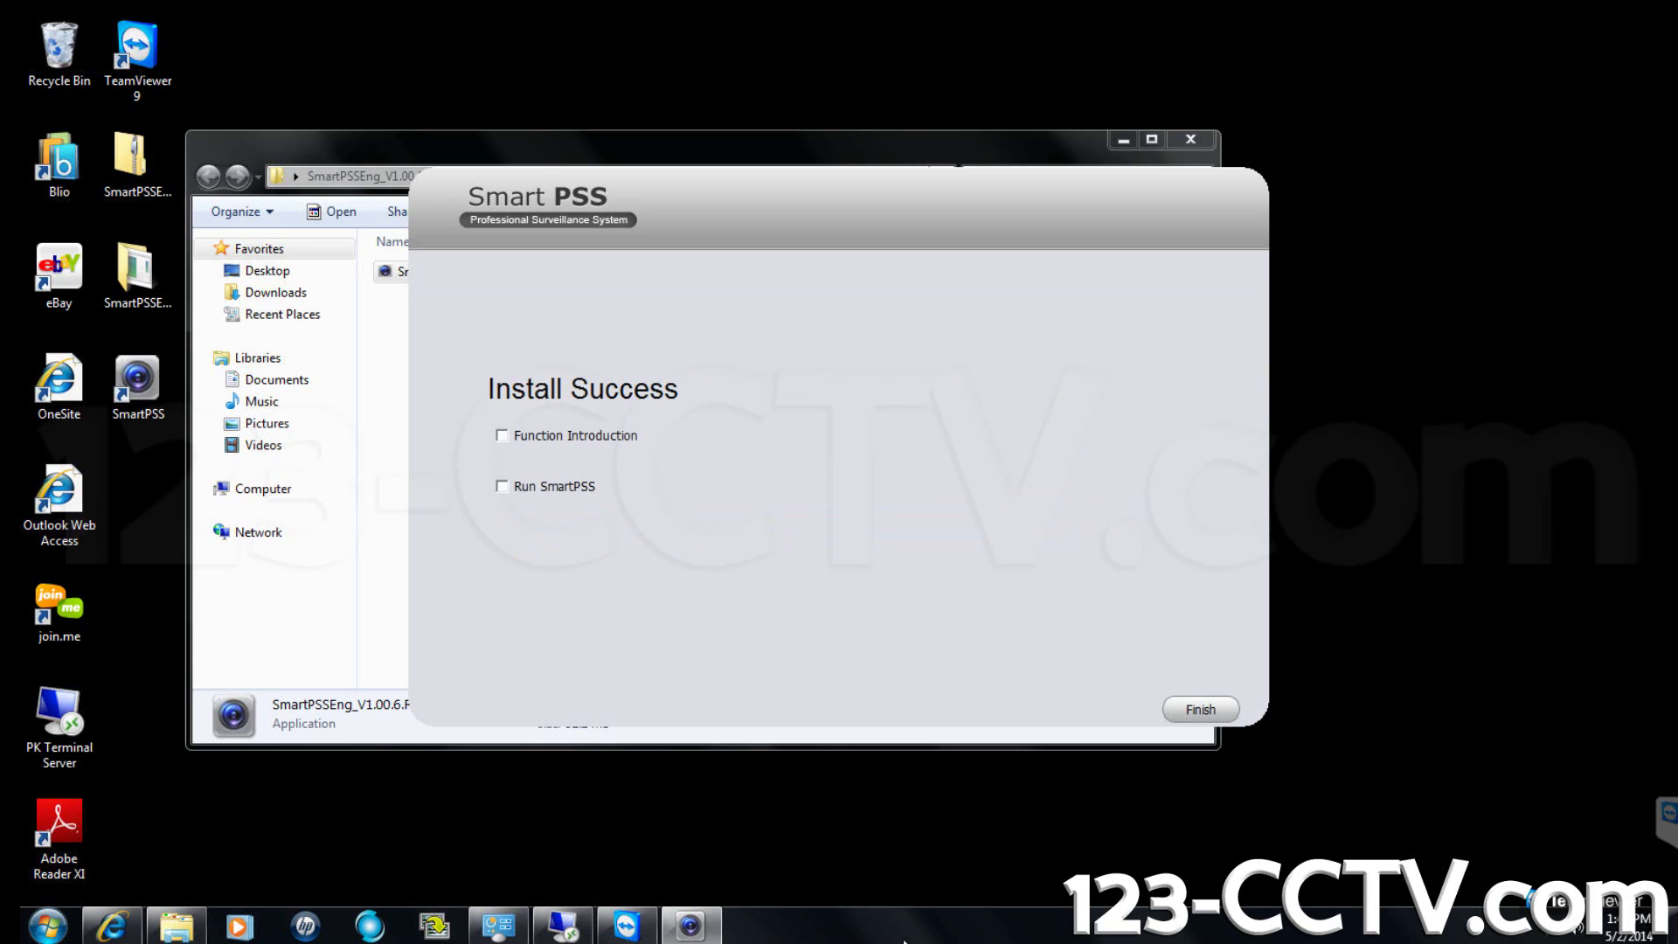
{"action": "left_click", "coordinate": [1209, 711]}
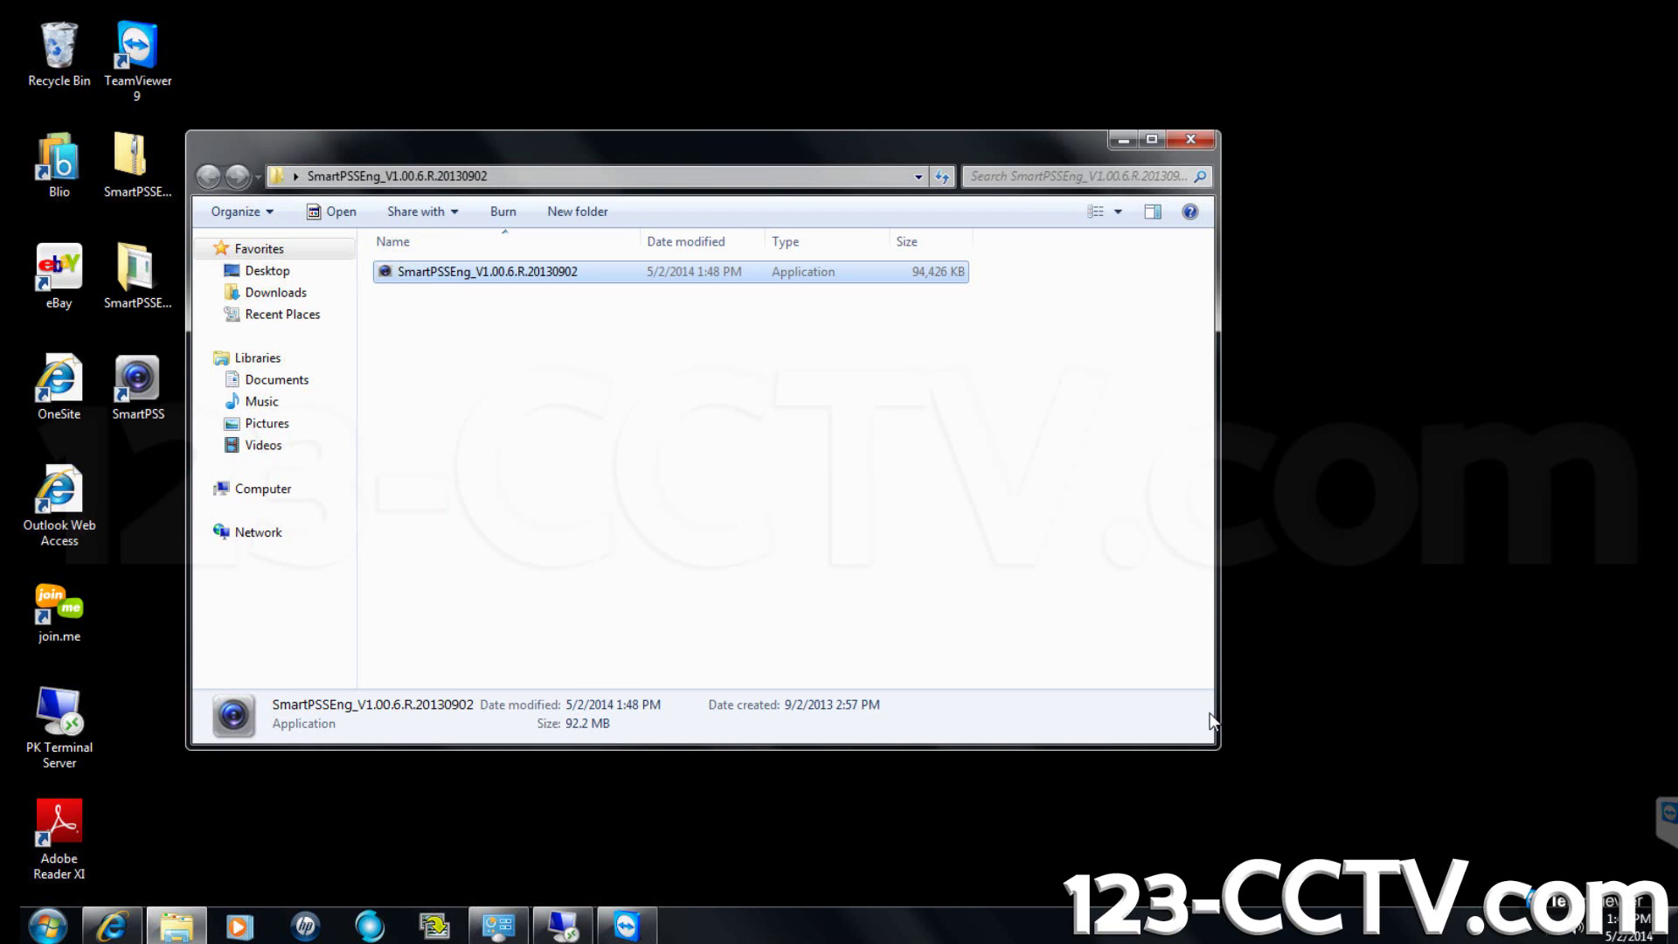
Close the extracted folder and start Smart PSS from its desktop shortcut.
{"action": "left_click", "coordinate": [1207, 140]}
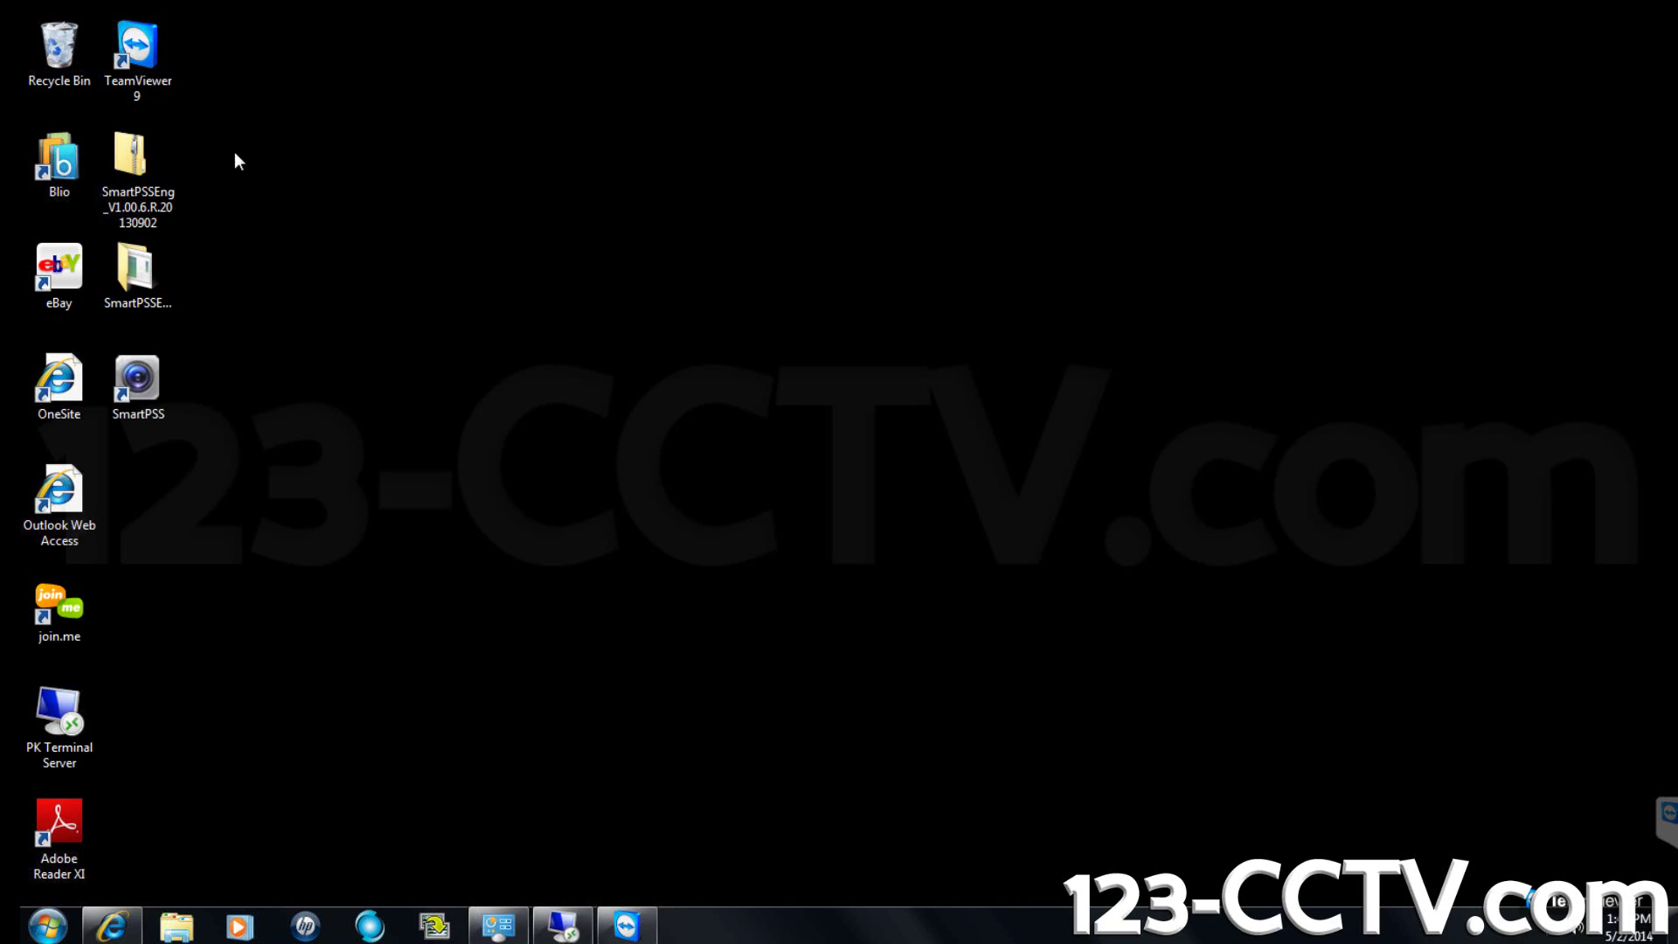
{"action": "left_click_drag", "start_coordinate": [236, 154], "coordinate": [106, 301]}
{"action": "left_click", "coordinate": [238, 371]}
{"action": "double_click", "coordinate": [160, 390]}
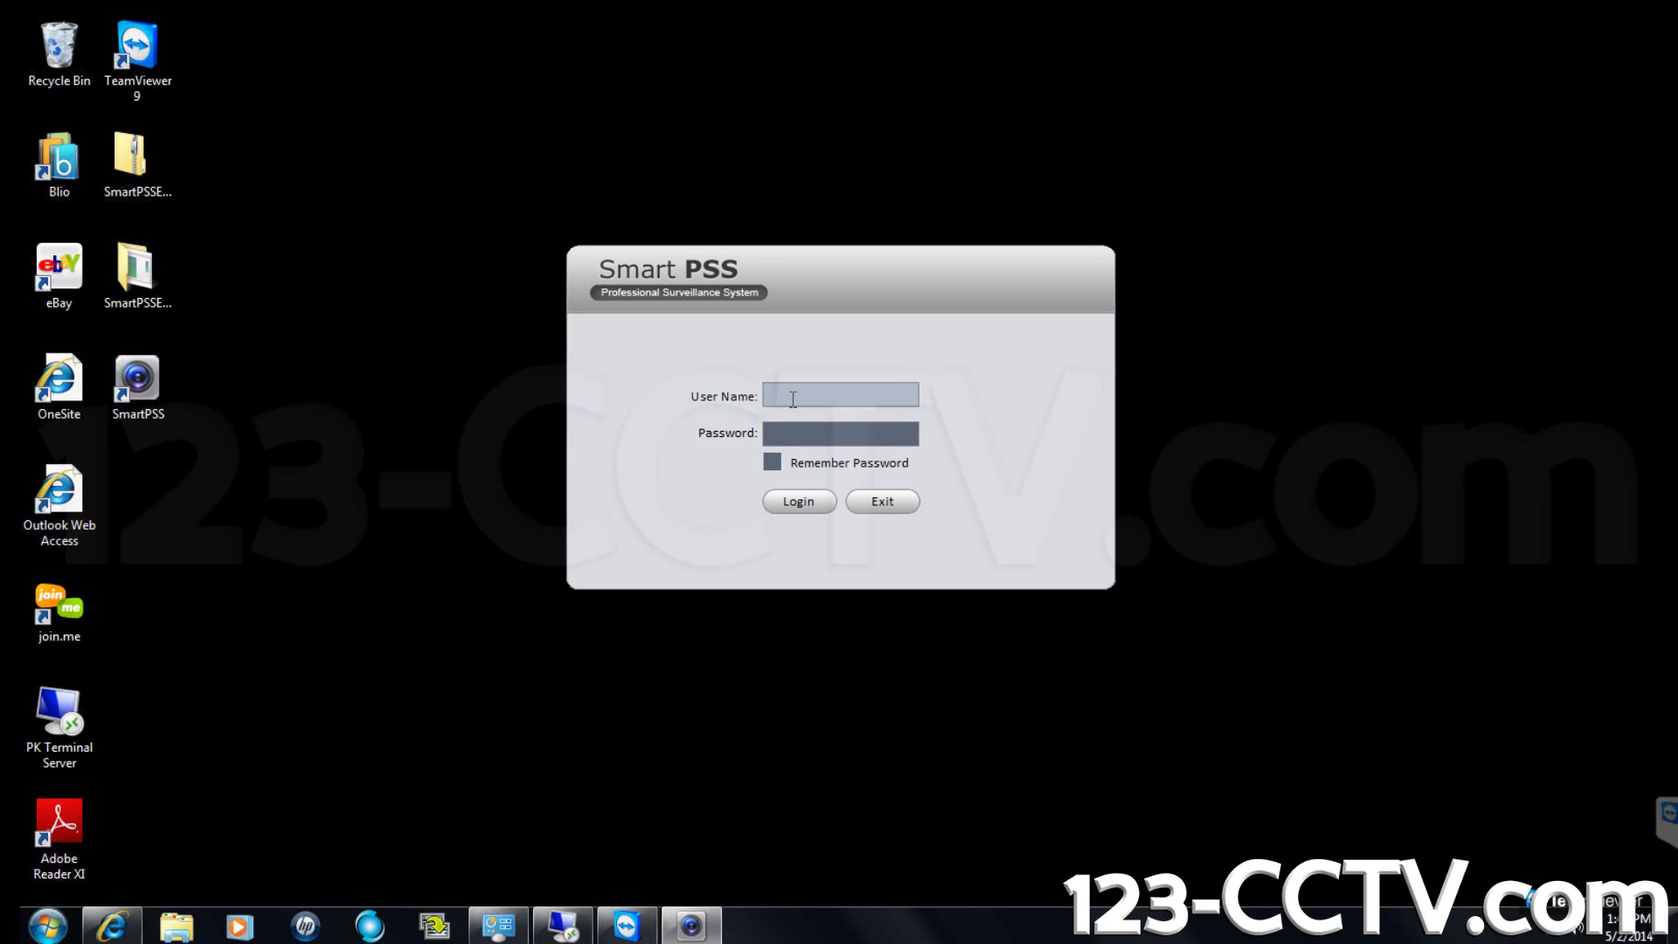
Log in with the administrator user name and password, ticking Remember Password.
{"action": "type", "text": "admin"}
{"action": "key", "text": "Tab"}
{"action": "type", "text": "admin"}
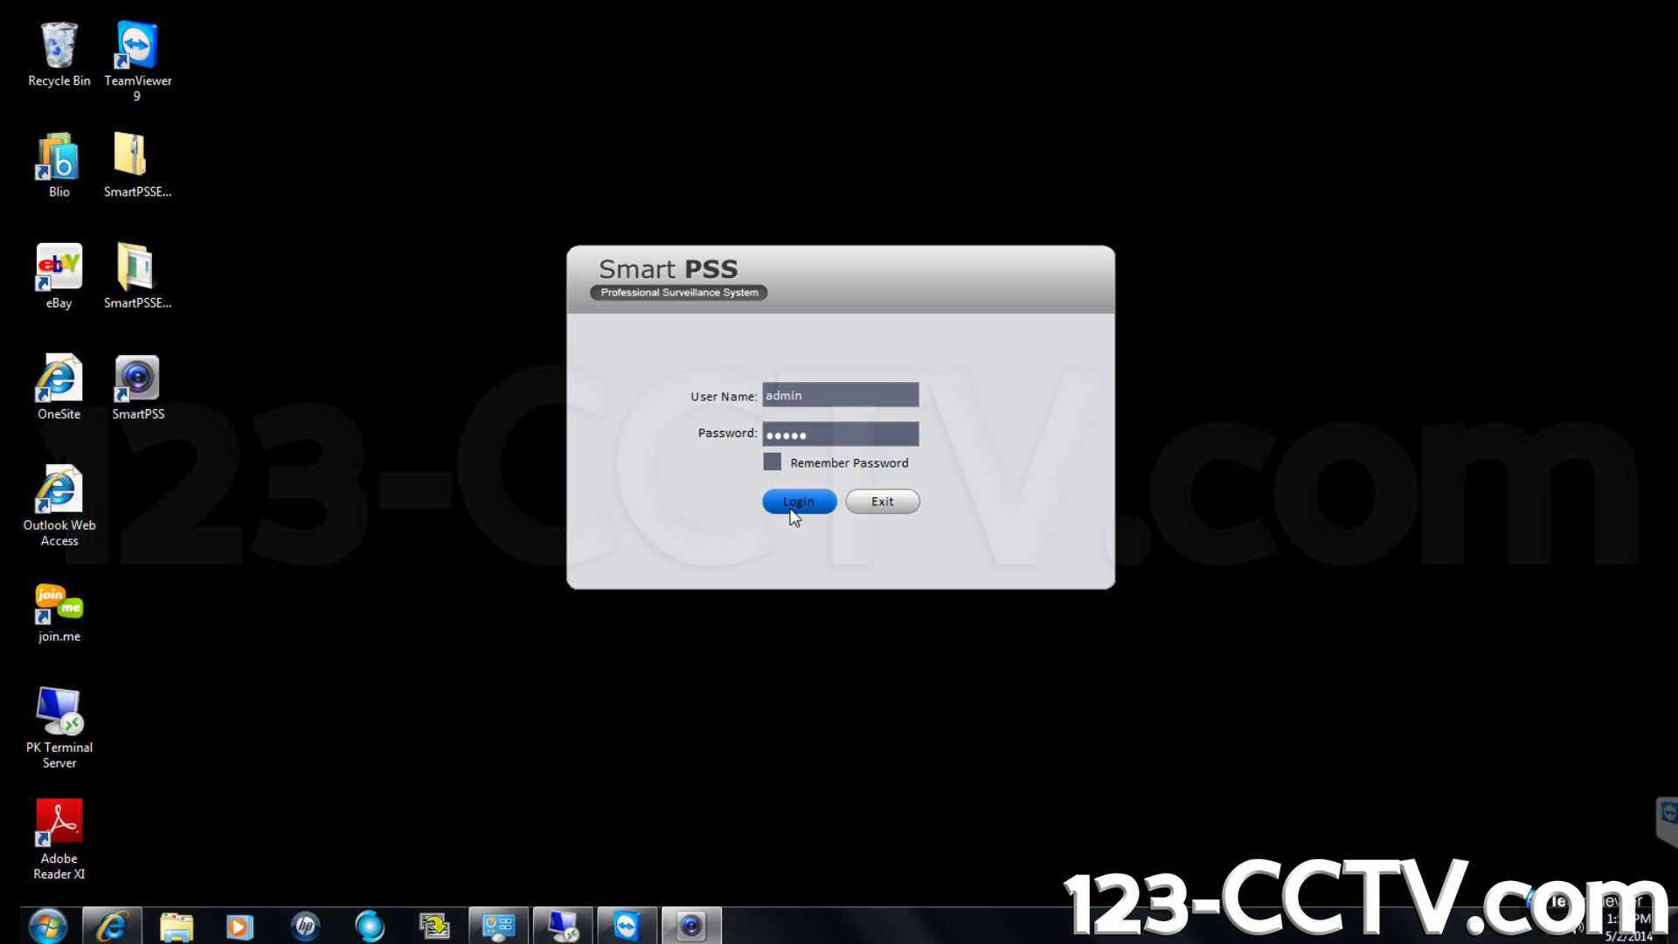
{"action": "left_click", "coordinate": [774, 469]}
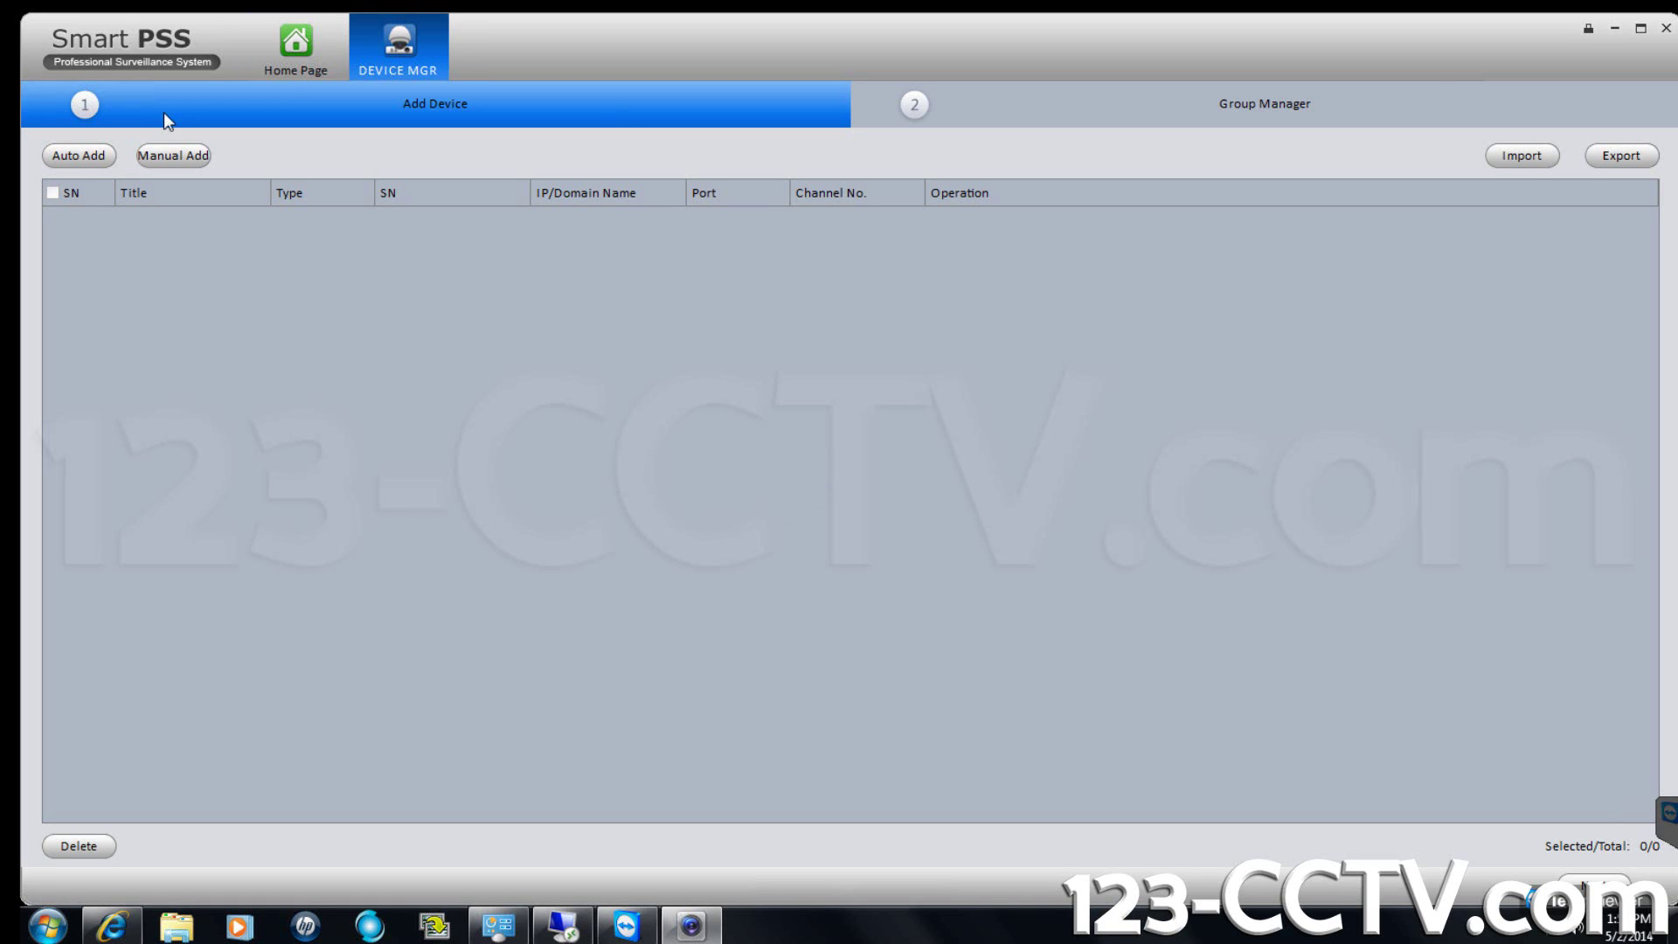
Allow Smart PSS through the firewall on both networks and batch-add the DVR at 192.168.132.151.
{"action": "left_click", "coordinate": [77, 158]}
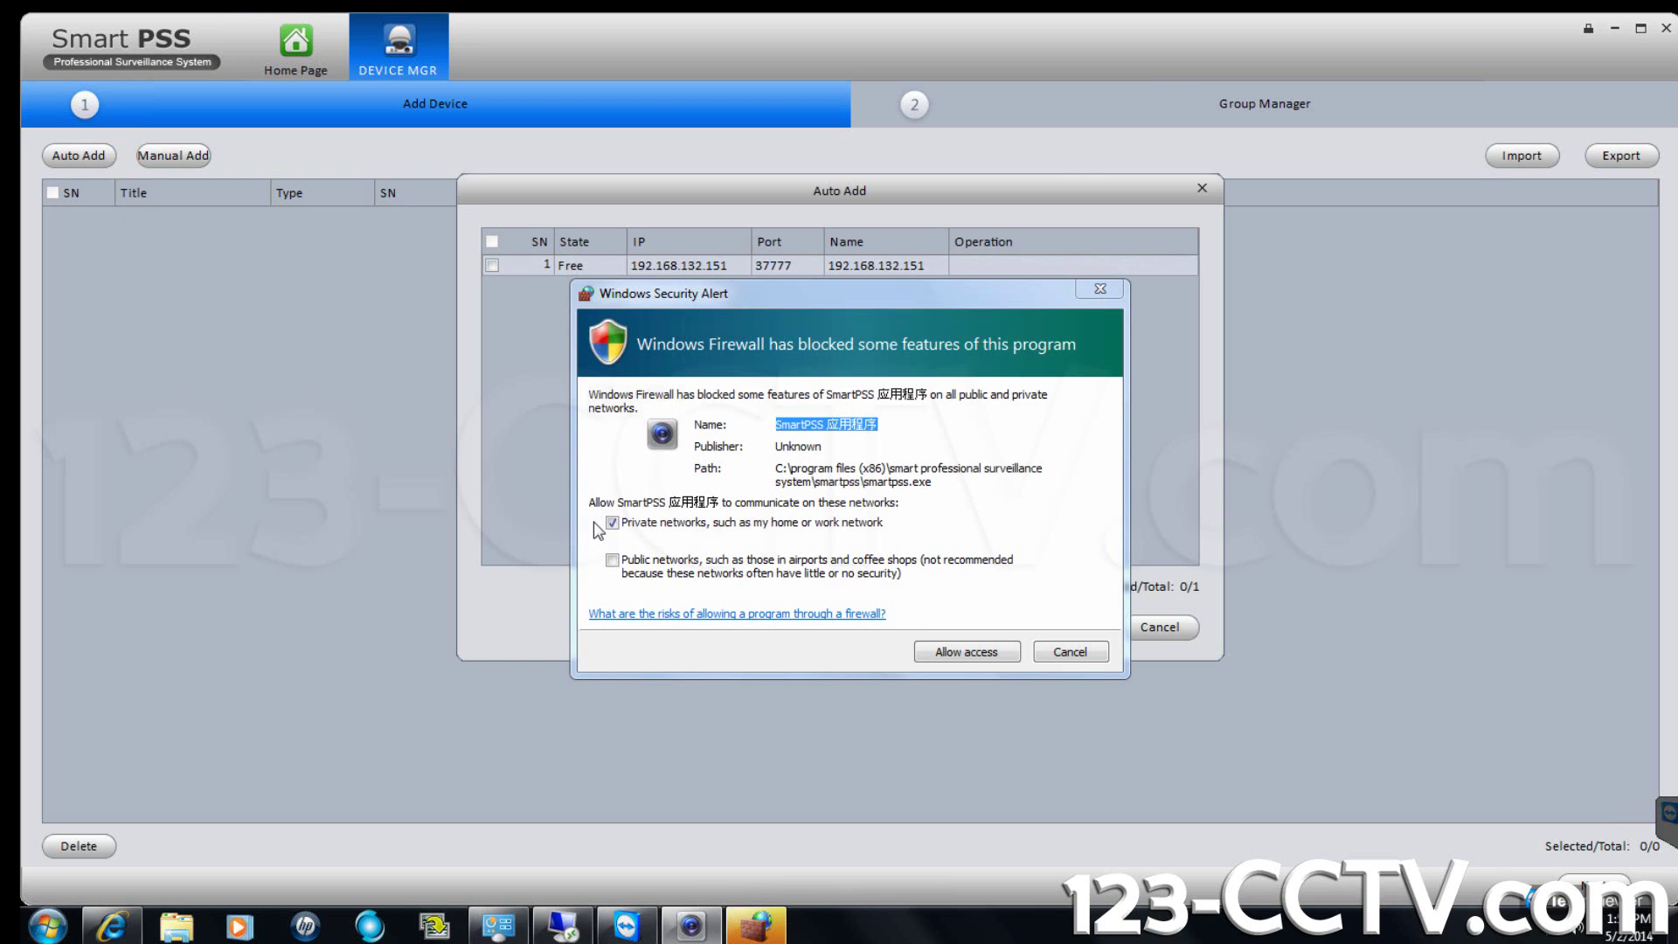
{"action": "left_click", "coordinate": [615, 569]}
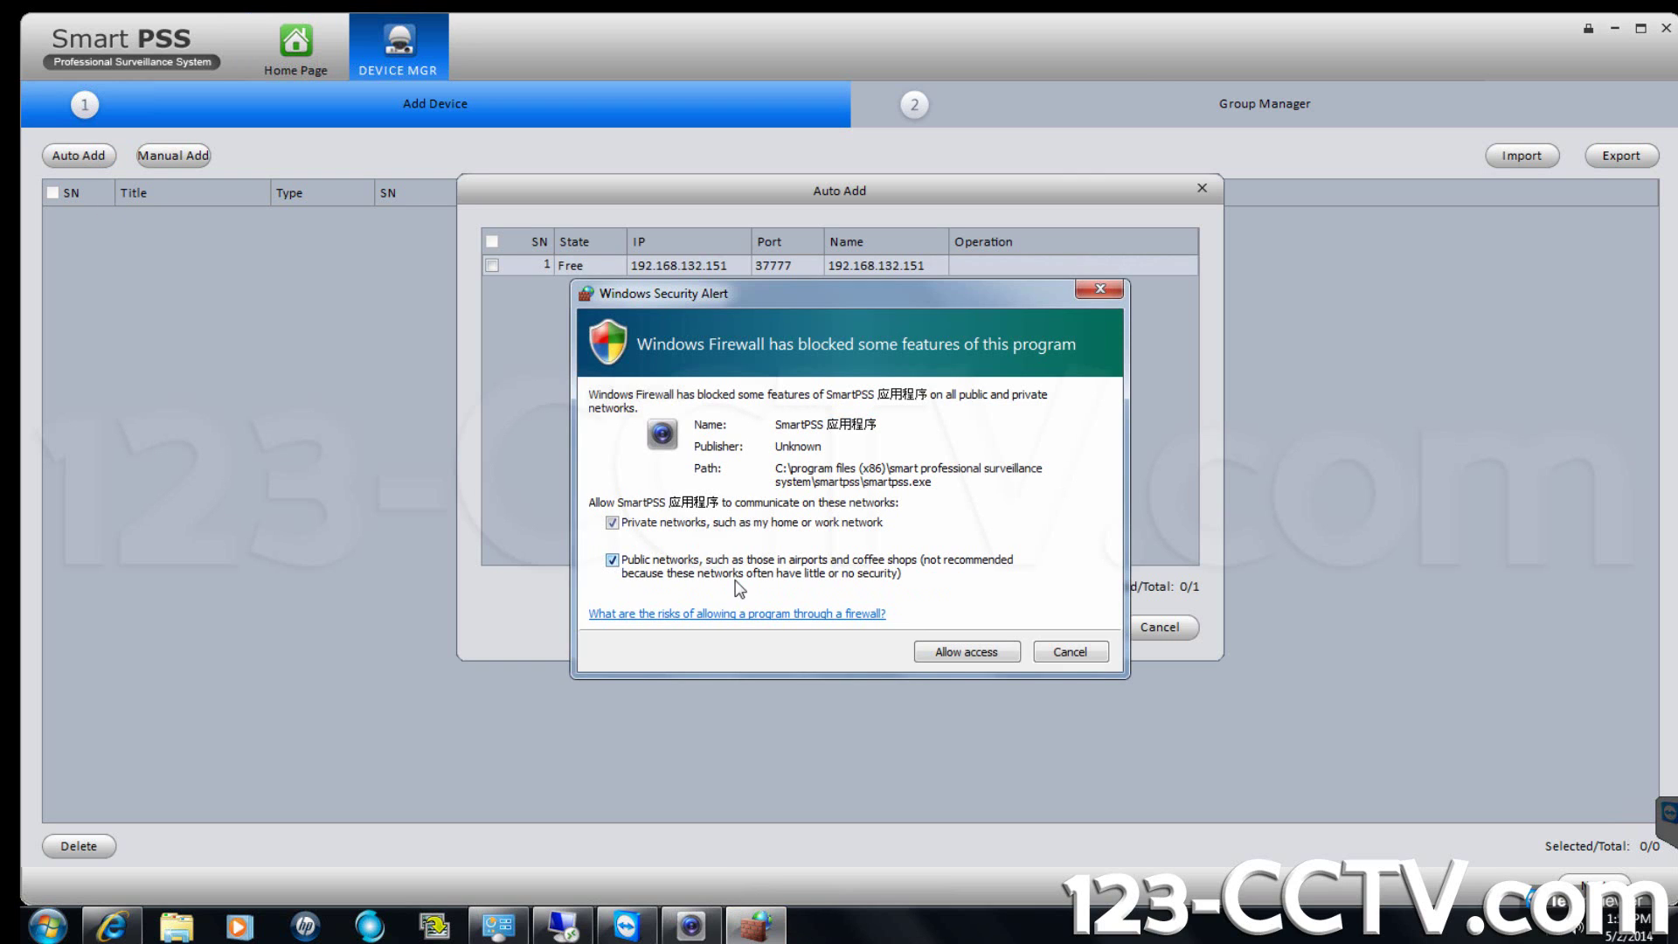
{"action": "left_click", "coordinate": [953, 654]}
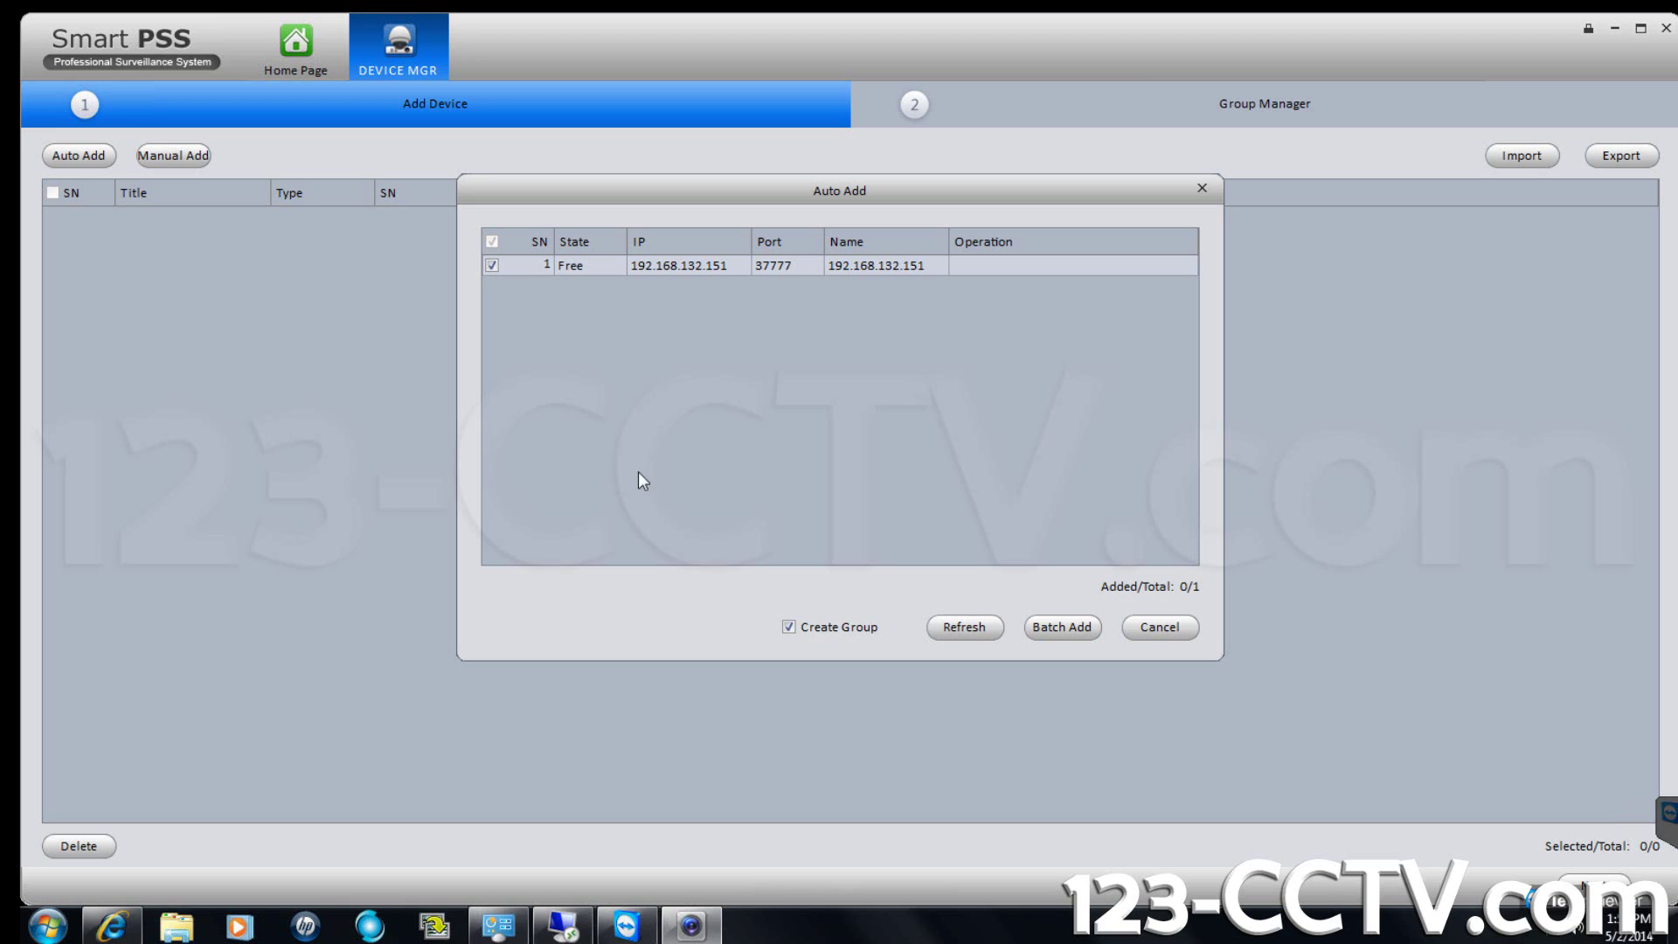
{"action": "left_click", "coordinate": [972, 627]}
{"action": "left_click", "coordinate": [1082, 630]}
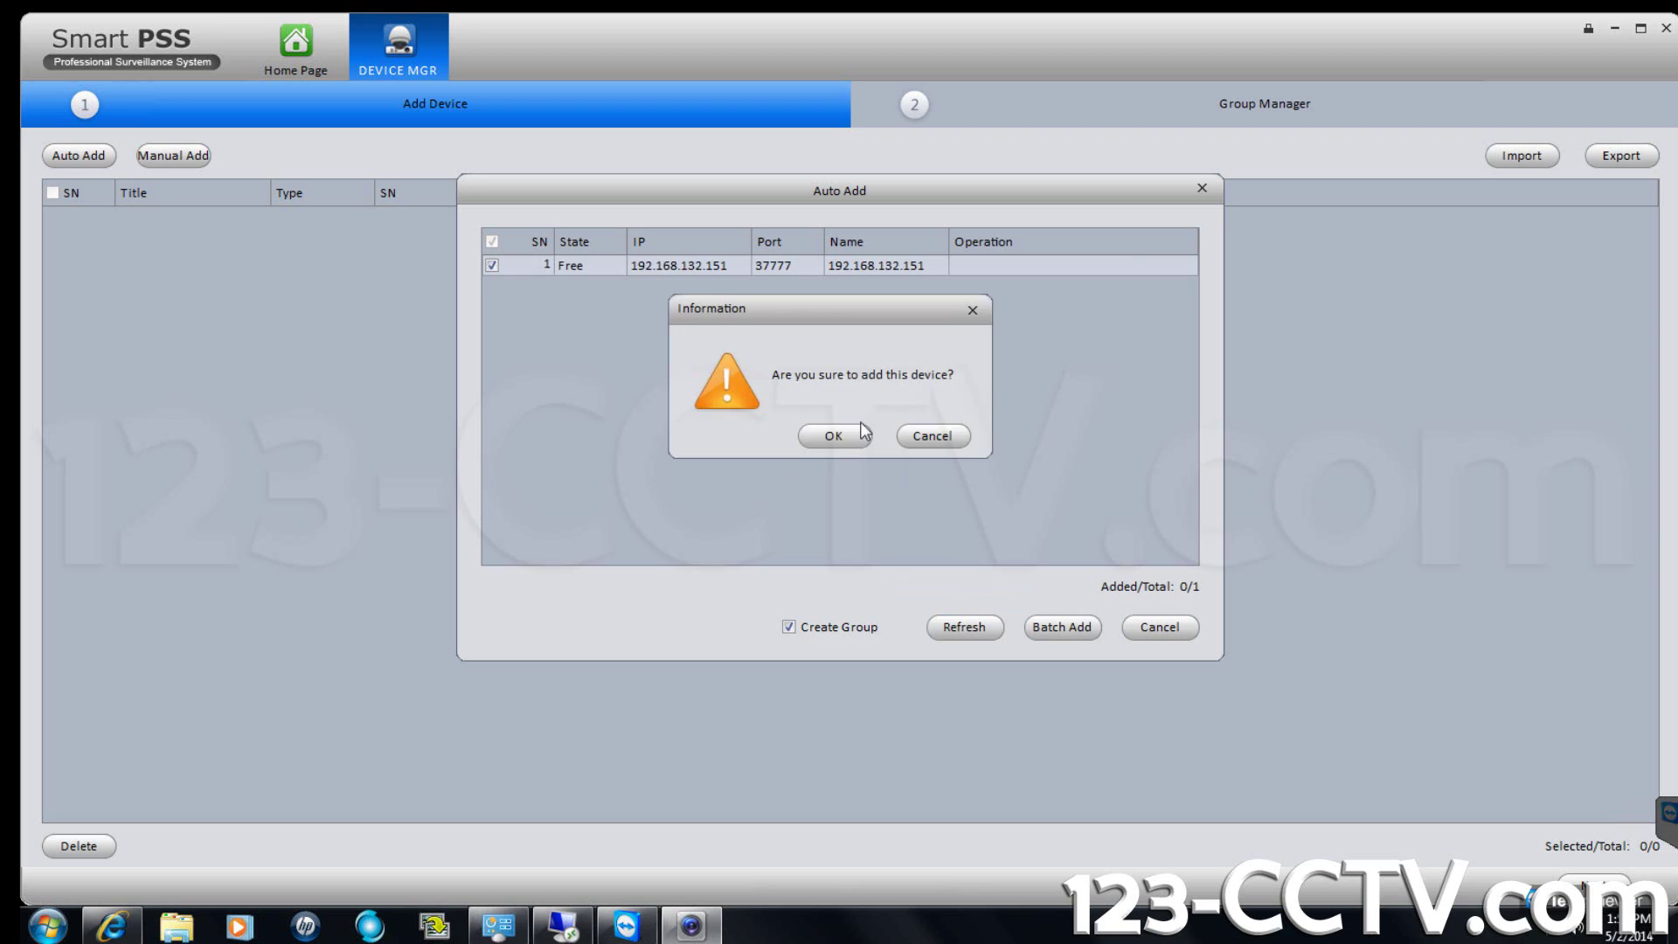
{"action": "left_click", "coordinate": [862, 428]}
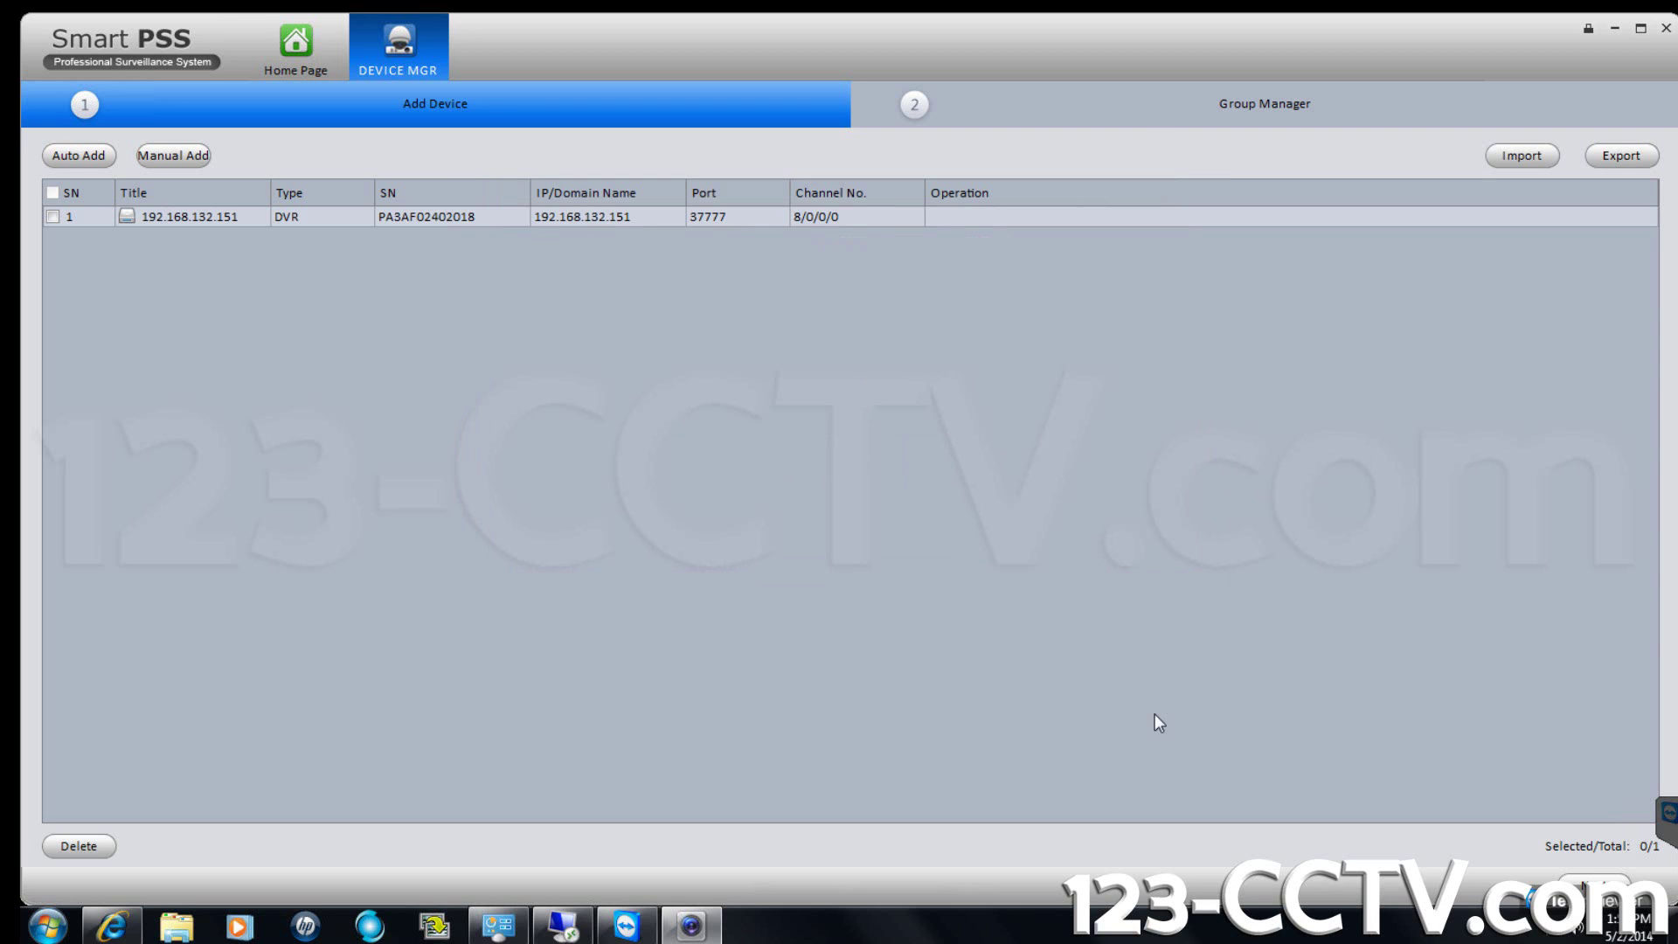
Load snapshots from the eight cameras and rename the DVR's group to 184Bldg.
{"action": "left_click", "coordinate": [1592, 881]}
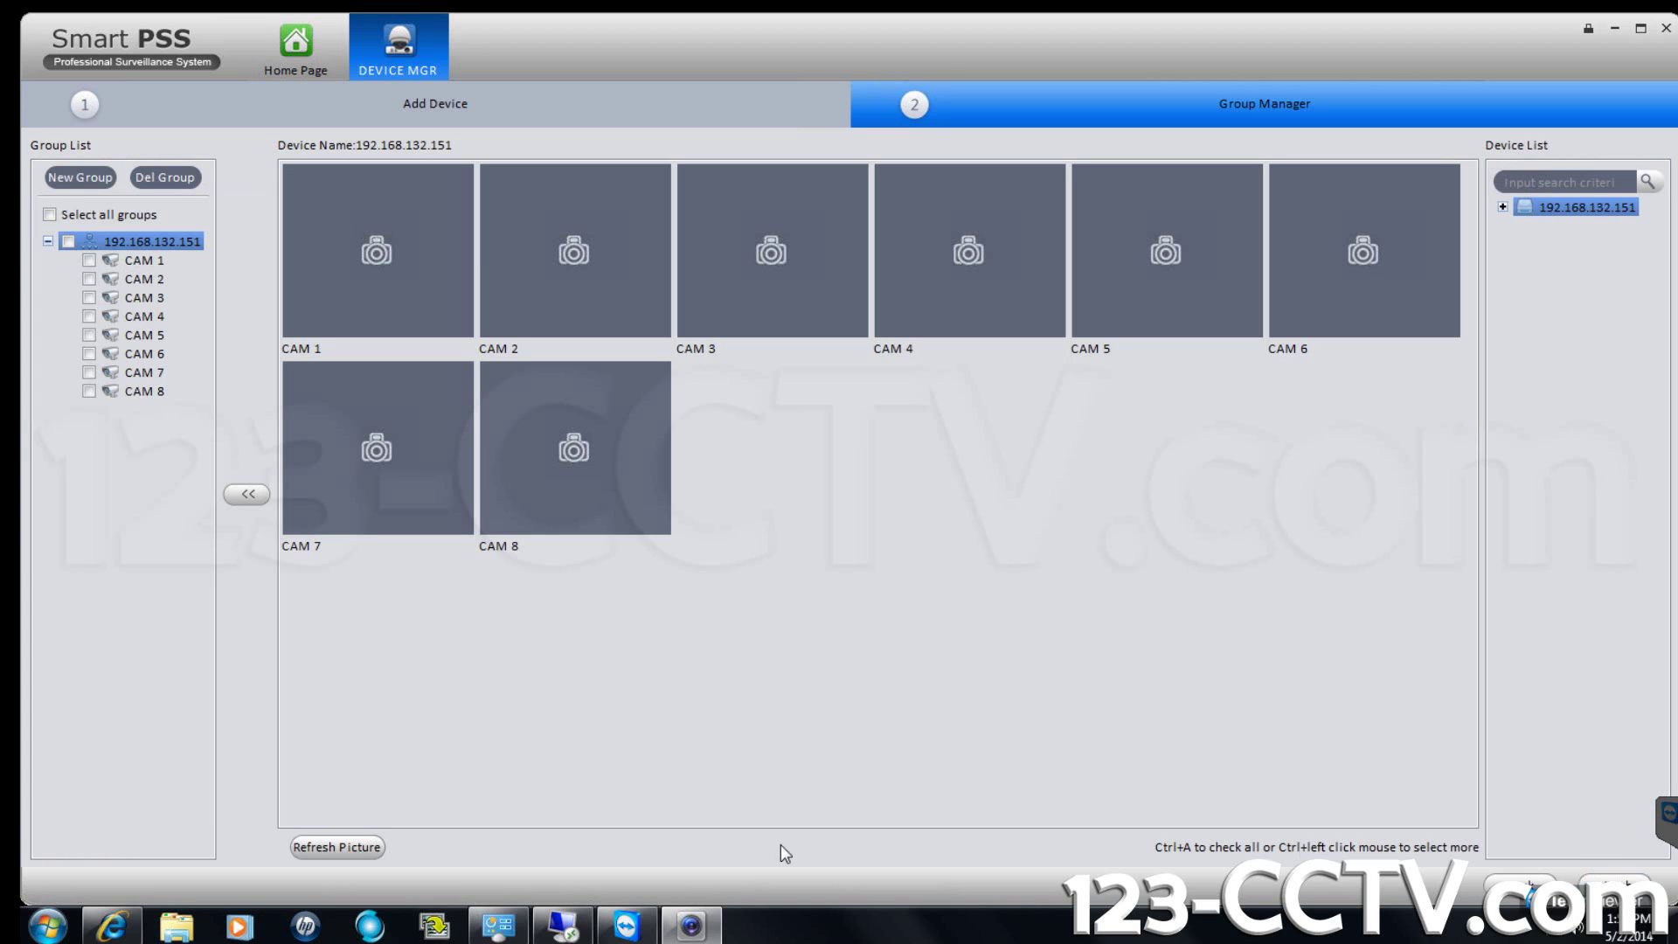
{"action": "left_click", "coordinate": [337, 847]}
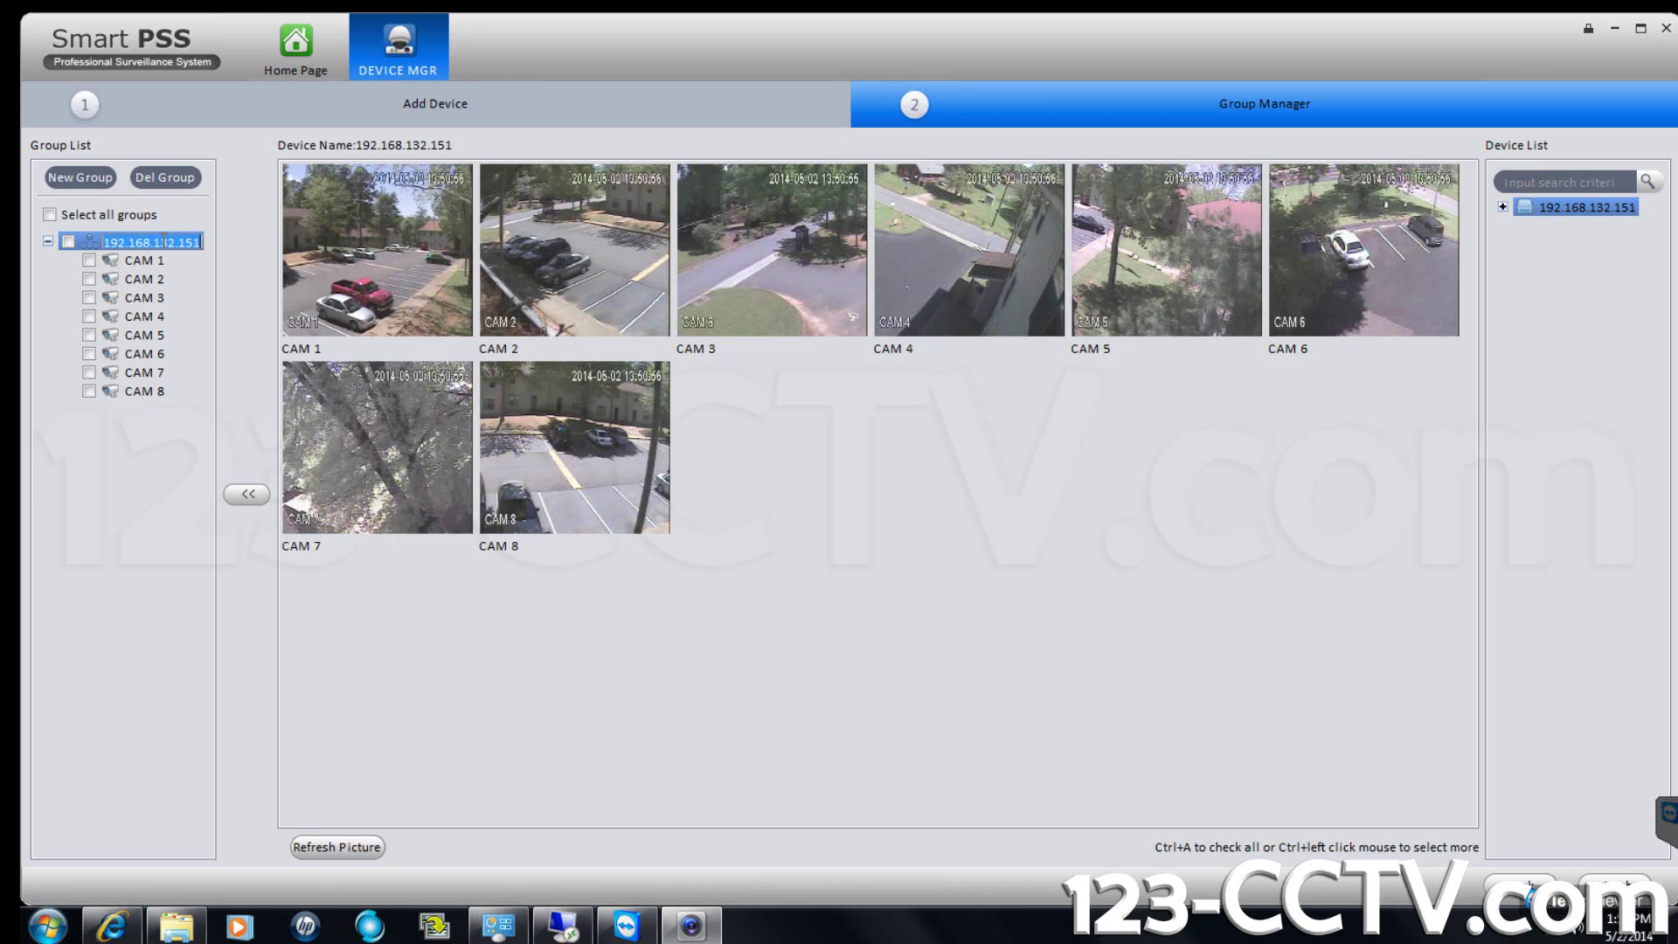
{"action": "type", "text": "184Bldg"}
{"action": "left_click", "coordinate": [149, 524]}
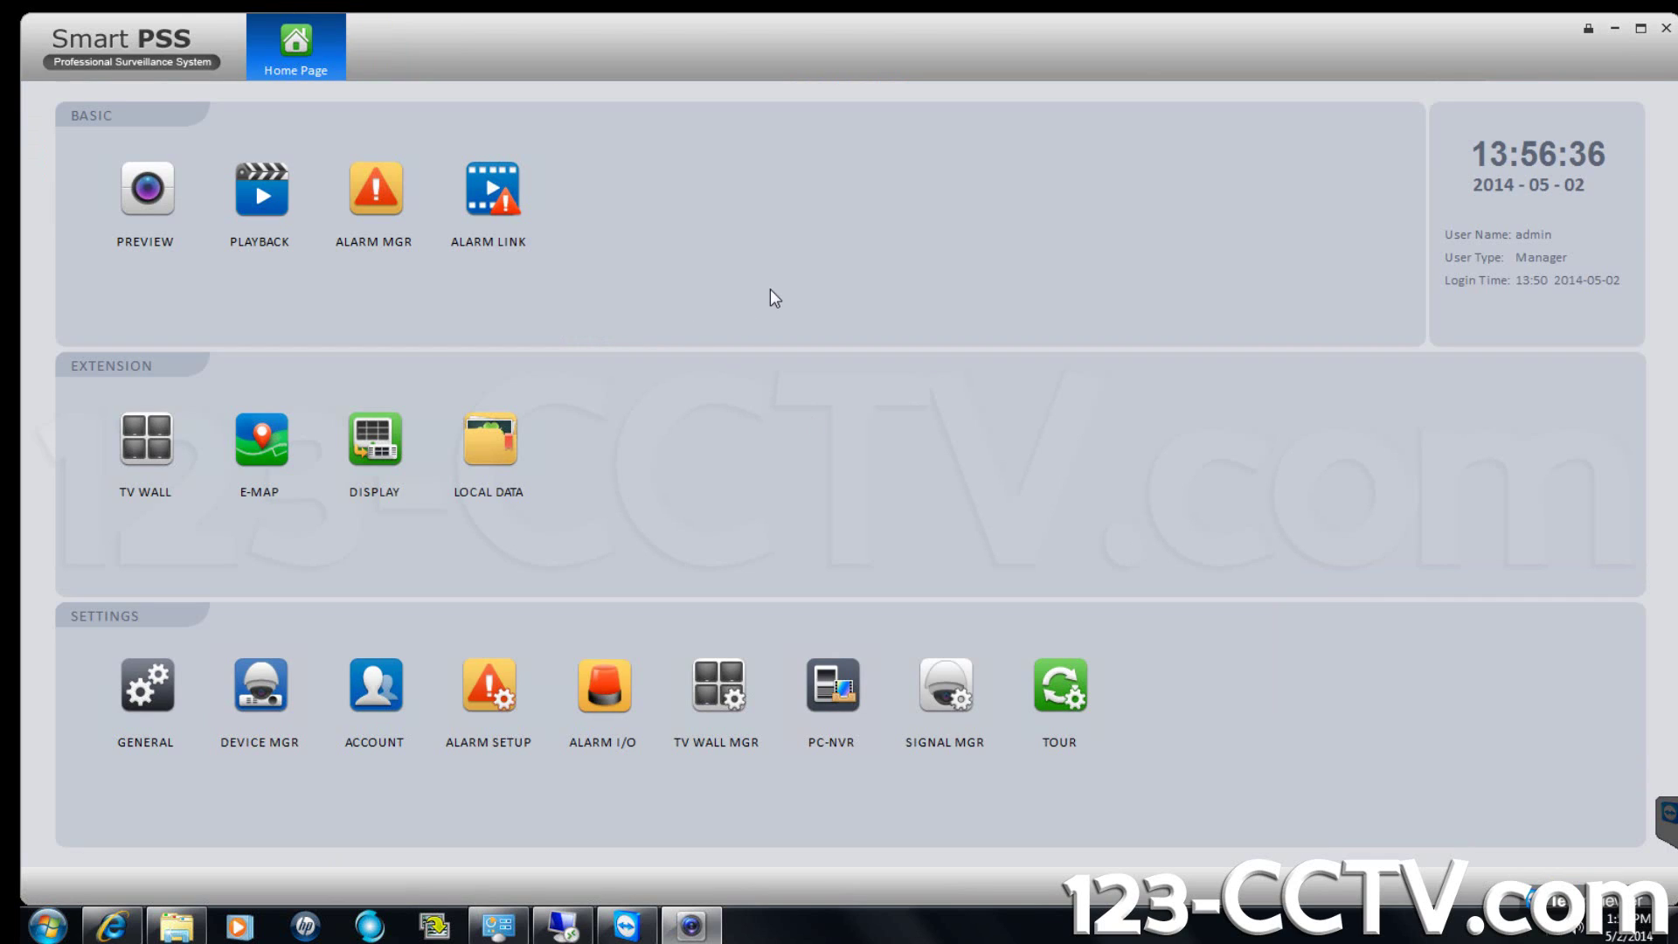
Open Preview, switch to a 9-split layout, and drag the 184Bldg group onto the grid.
{"action": "left_click", "coordinate": [129, 202]}
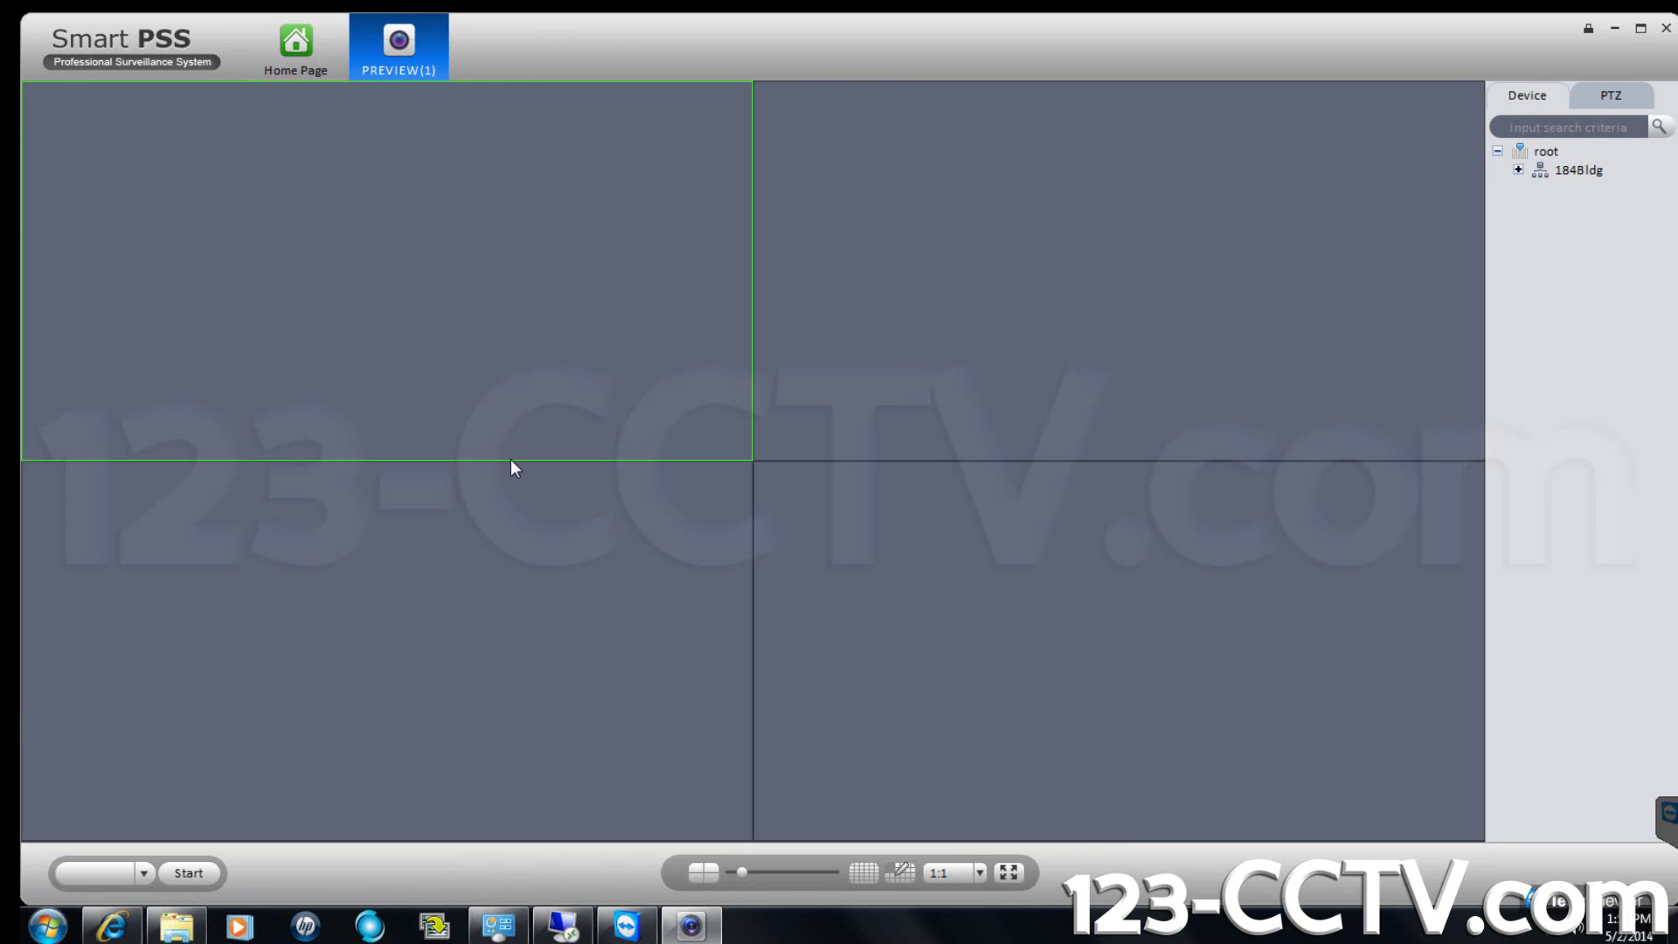
{"action": "left_click", "coordinate": [1518, 170]}
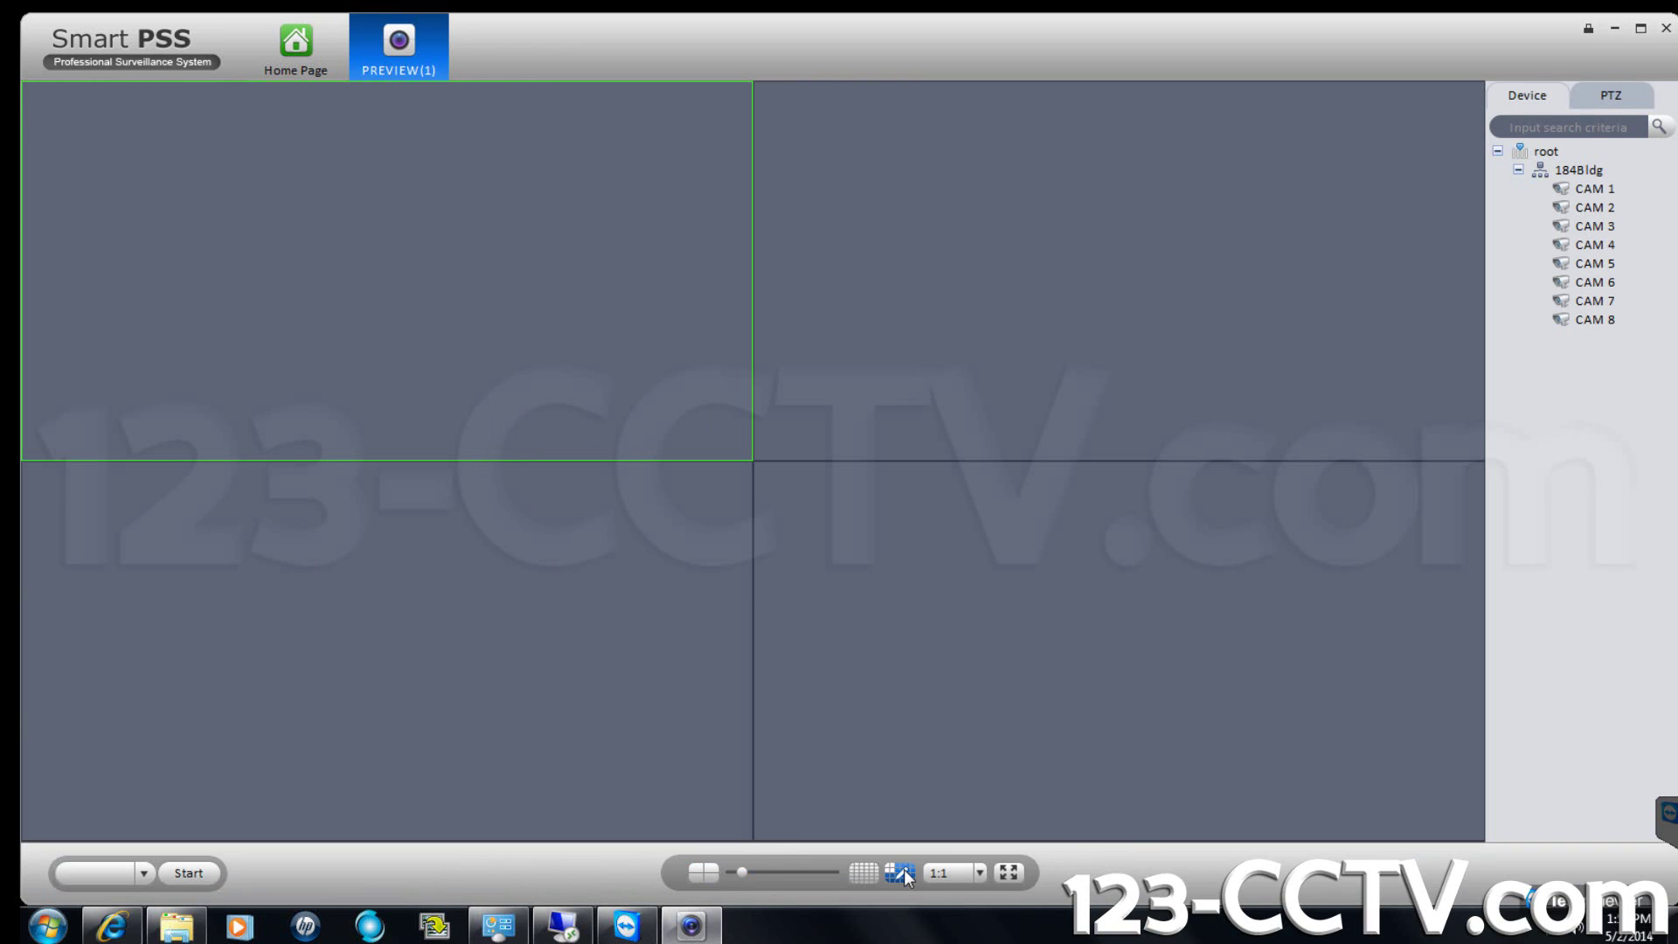
{"action": "left_click", "coordinate": [864, 872]}
{"action": "left_click_drag", "start_coordinate": [835, 871], "coordinate": [782, 872]}
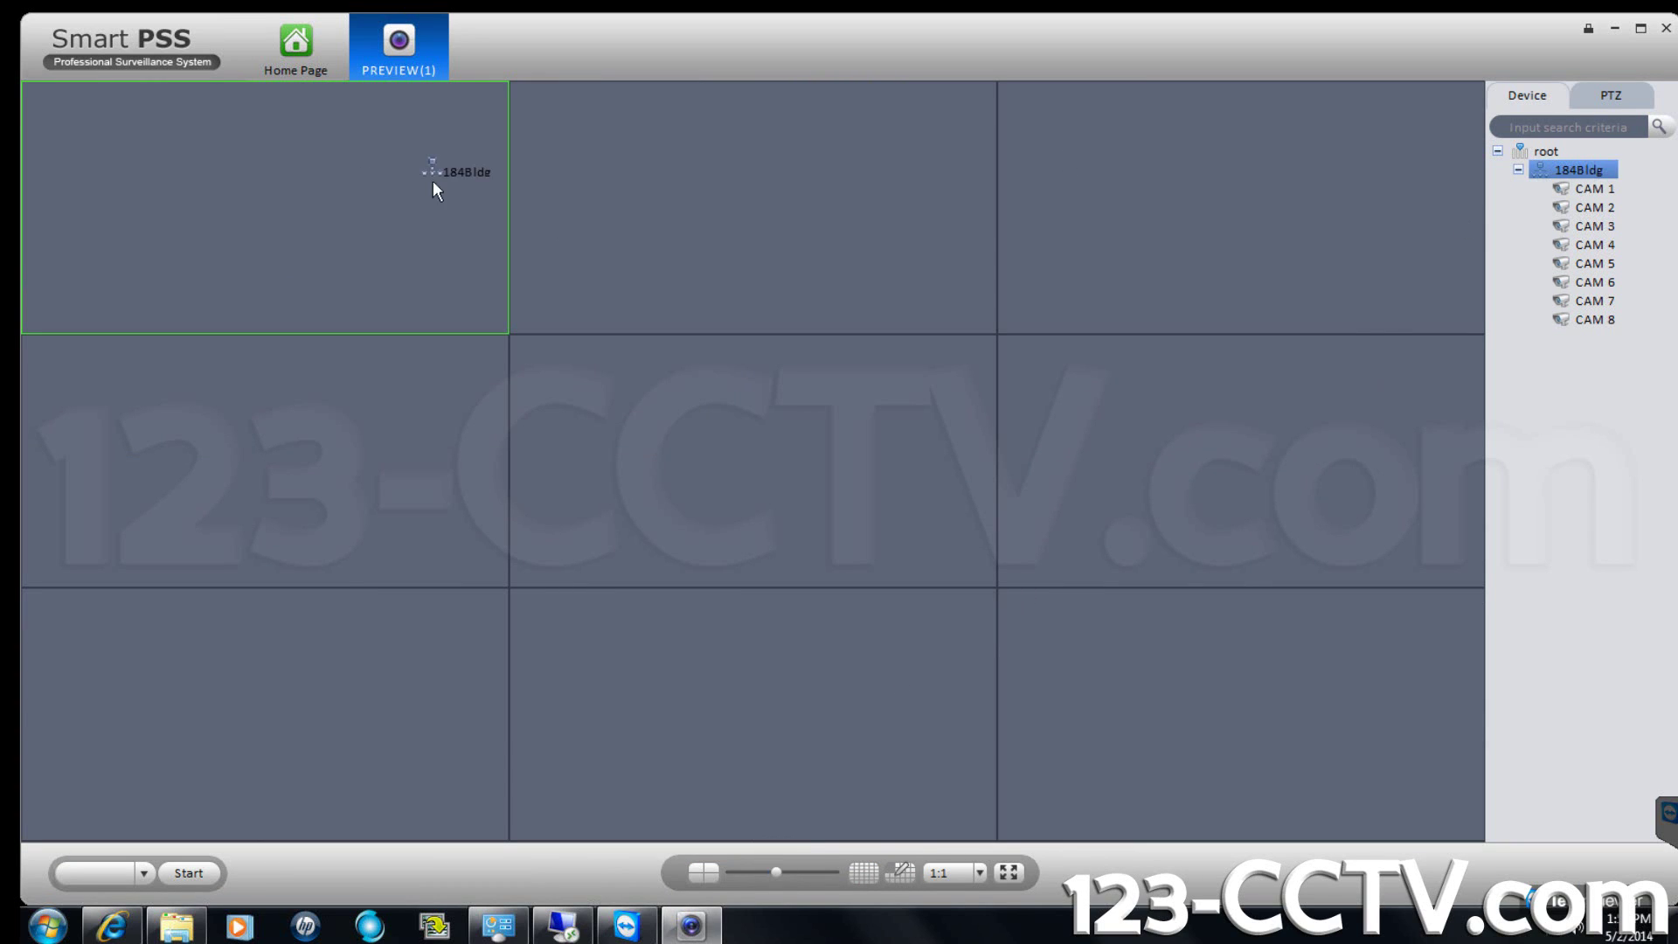
{"action": "left_click_drag", "start_coordinate": [432, 180], "coordinate": [345, 182]}
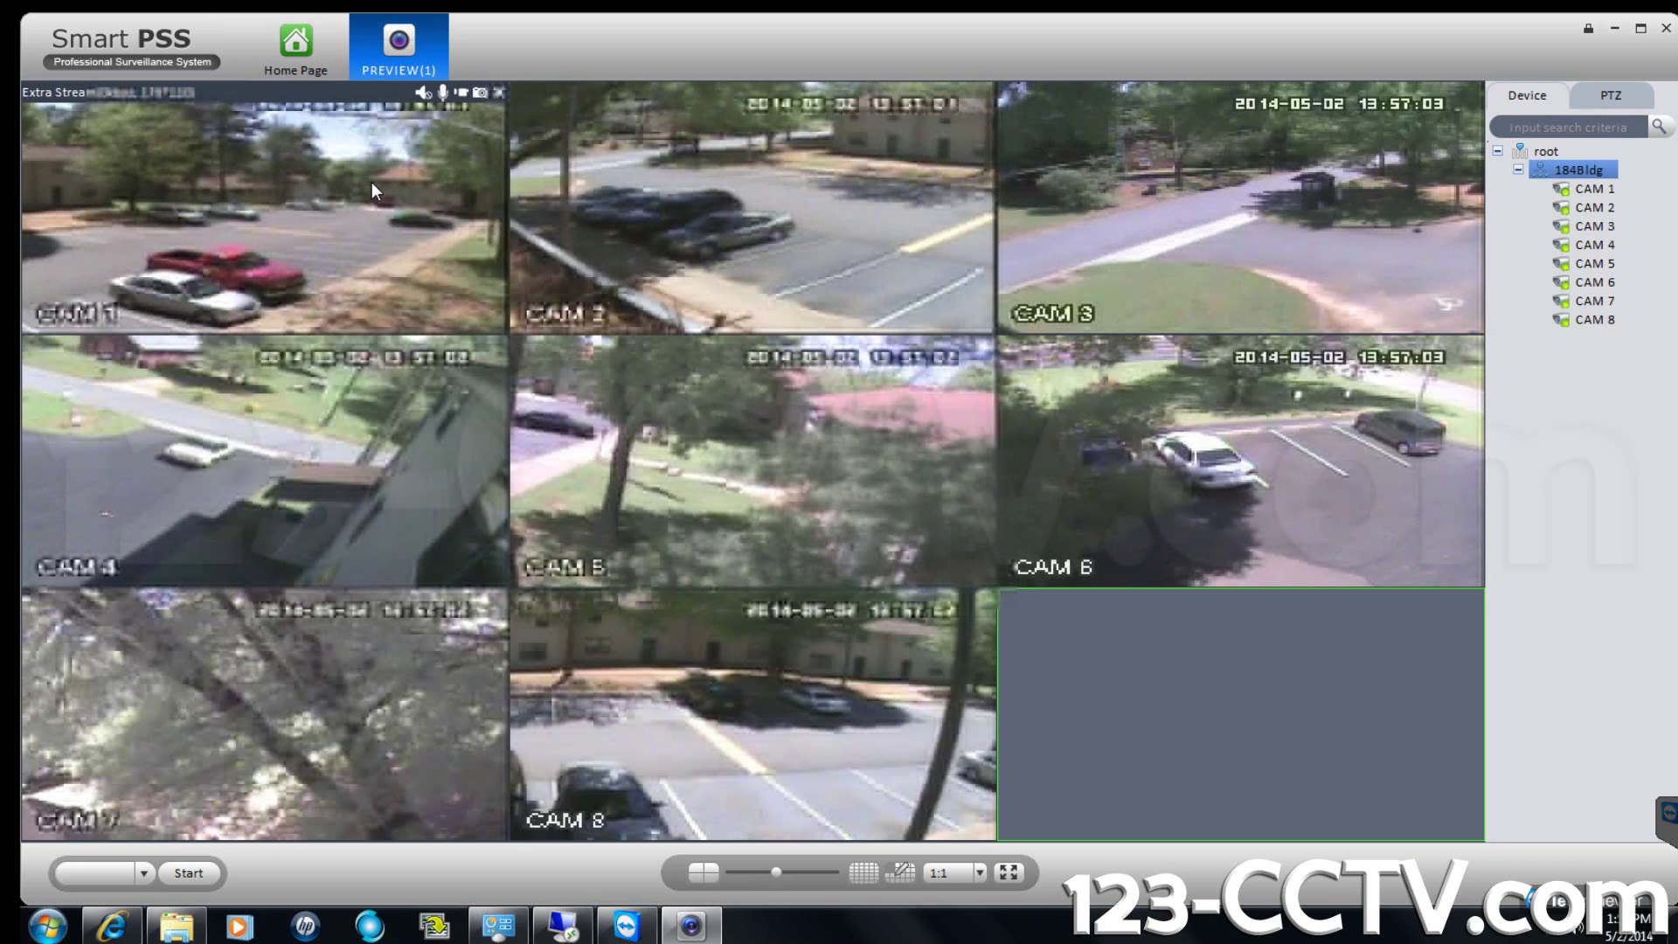
Choose Save as video task from a video pane's menu and enter the task name 184bldg.
{"action": "right_click", "coordinate": [300, 741]}
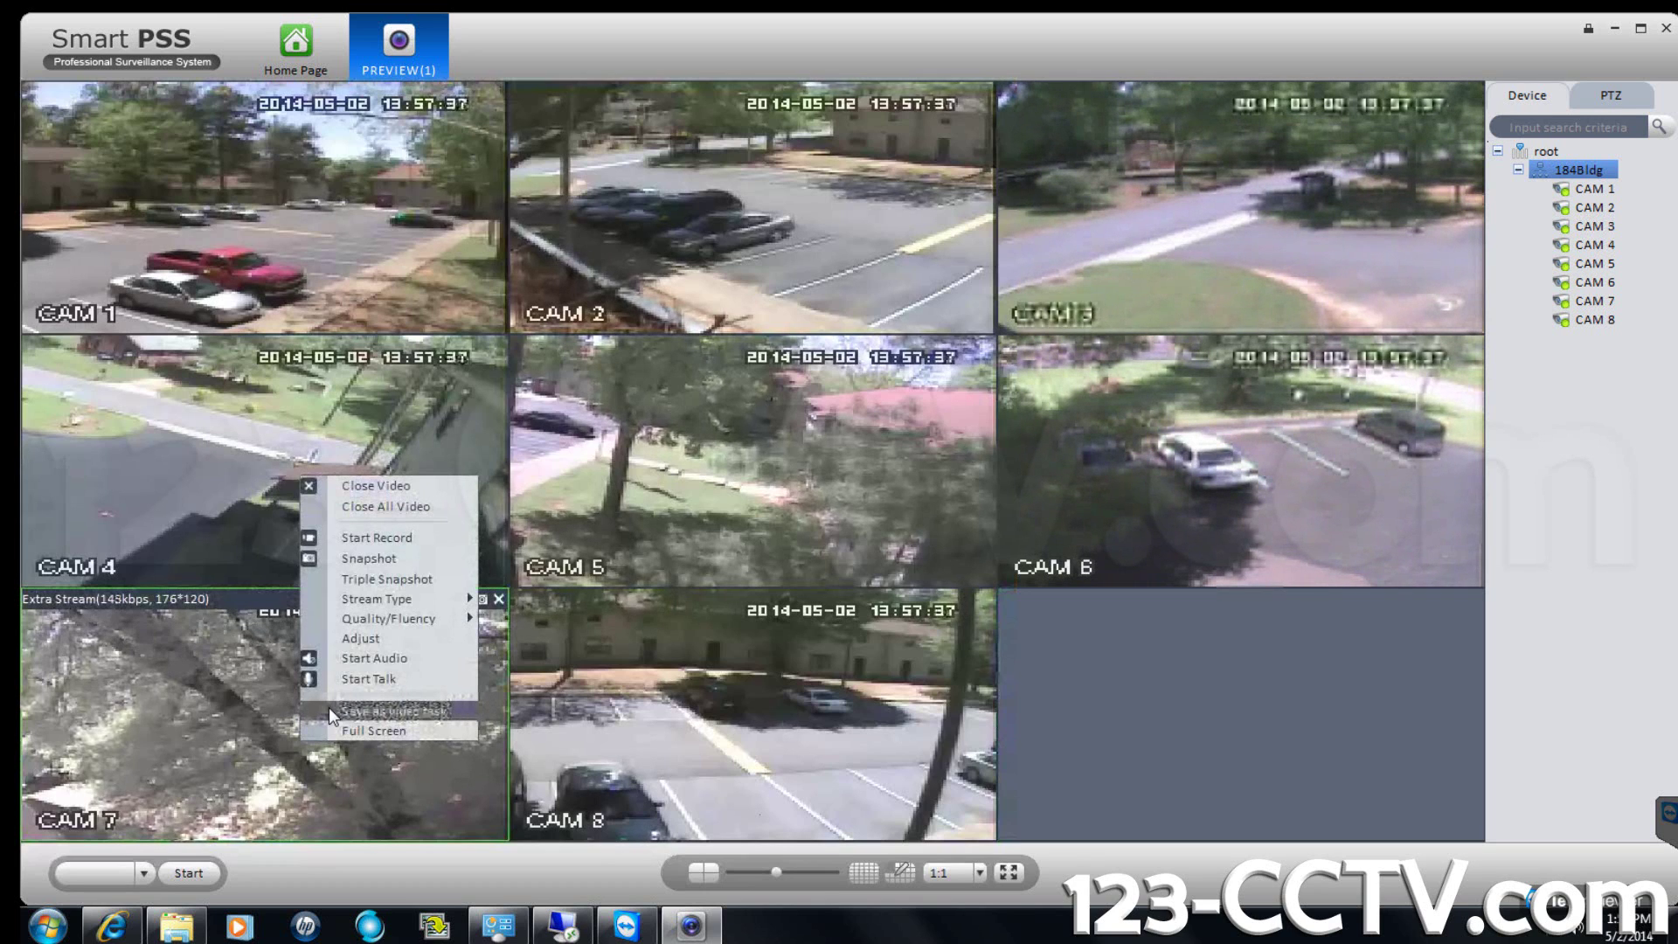
{"action": "left_click", "coordinate": [327, 709]}
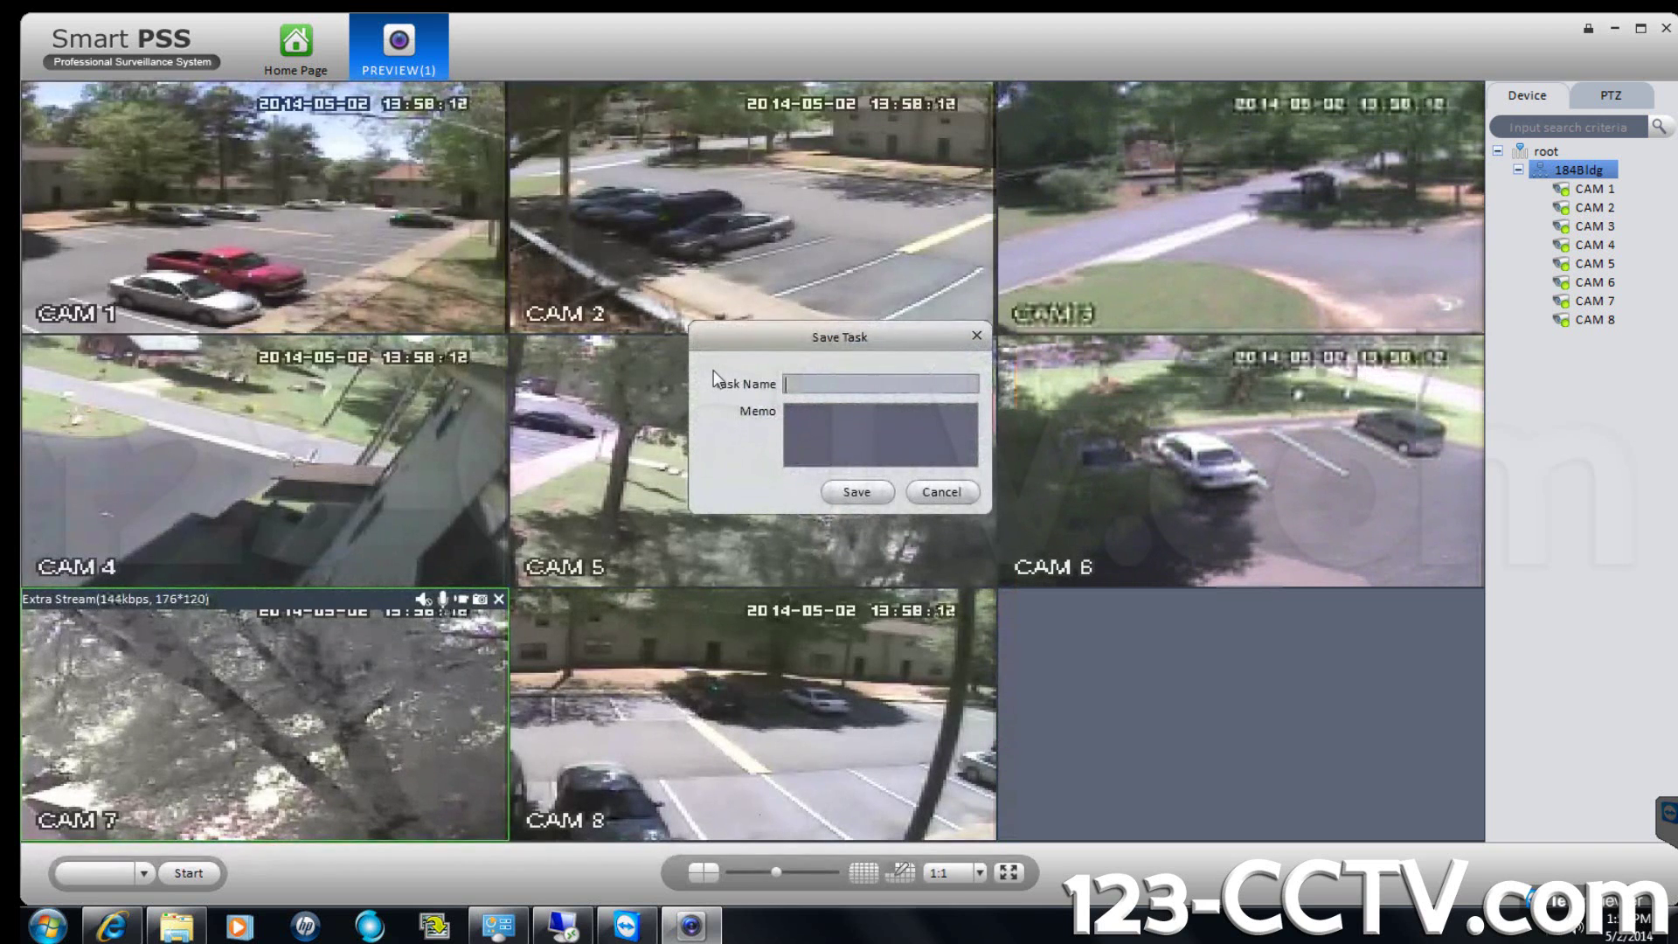
{"action": "type", "text": "184"}
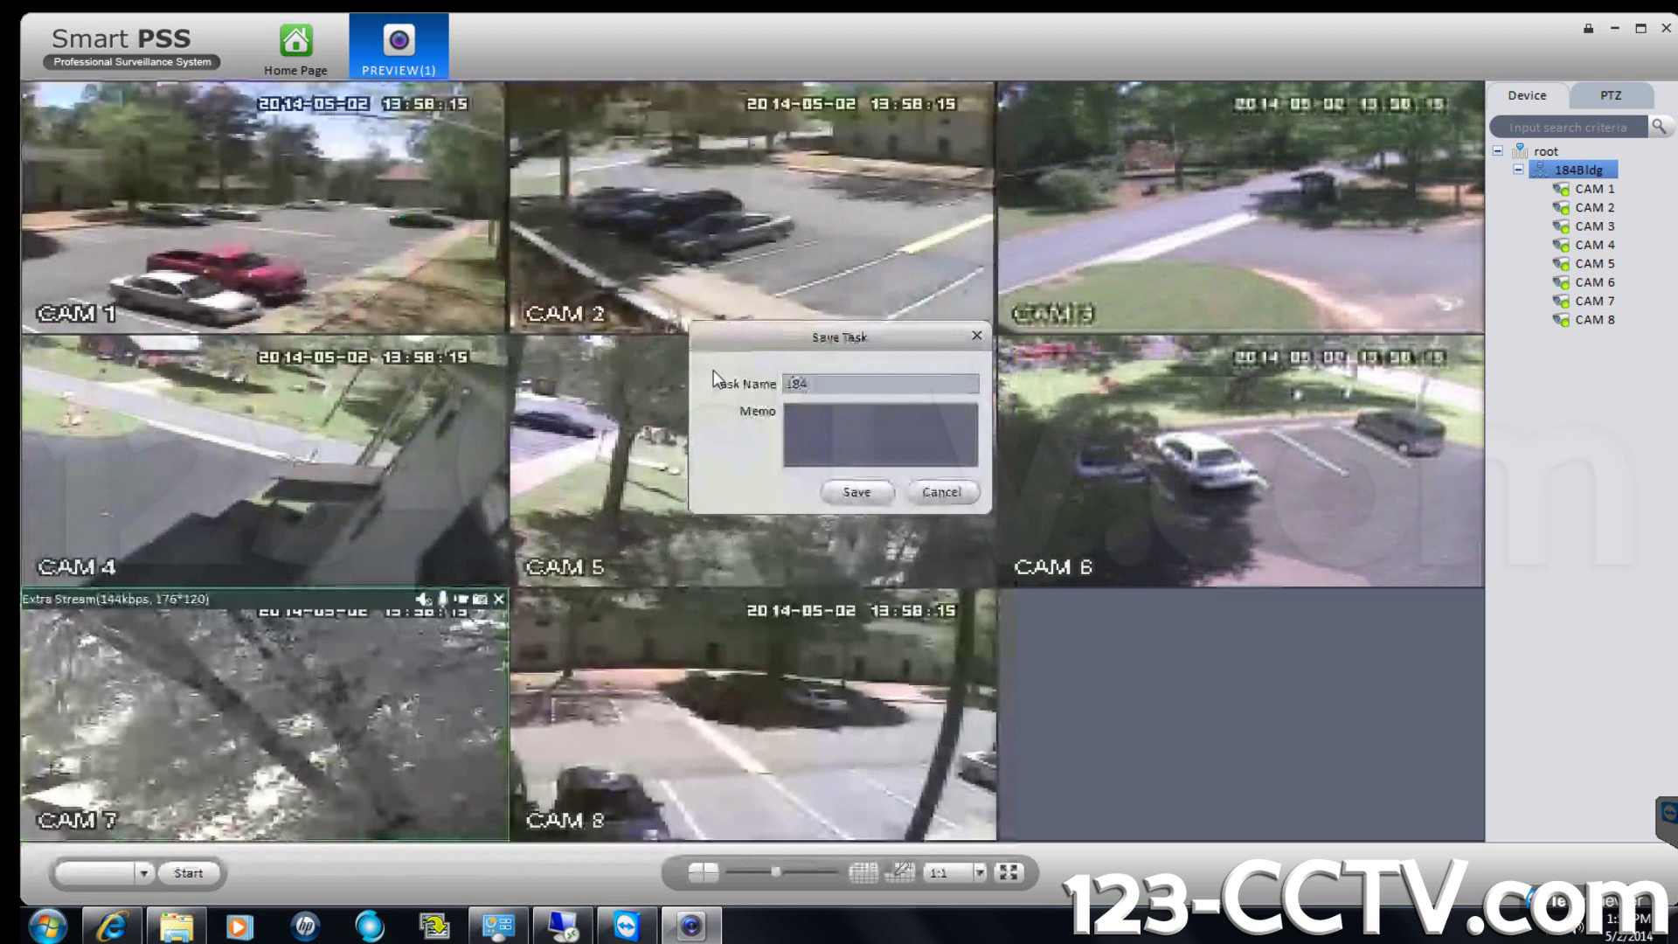
{"action": "type", "text": "bldg"}
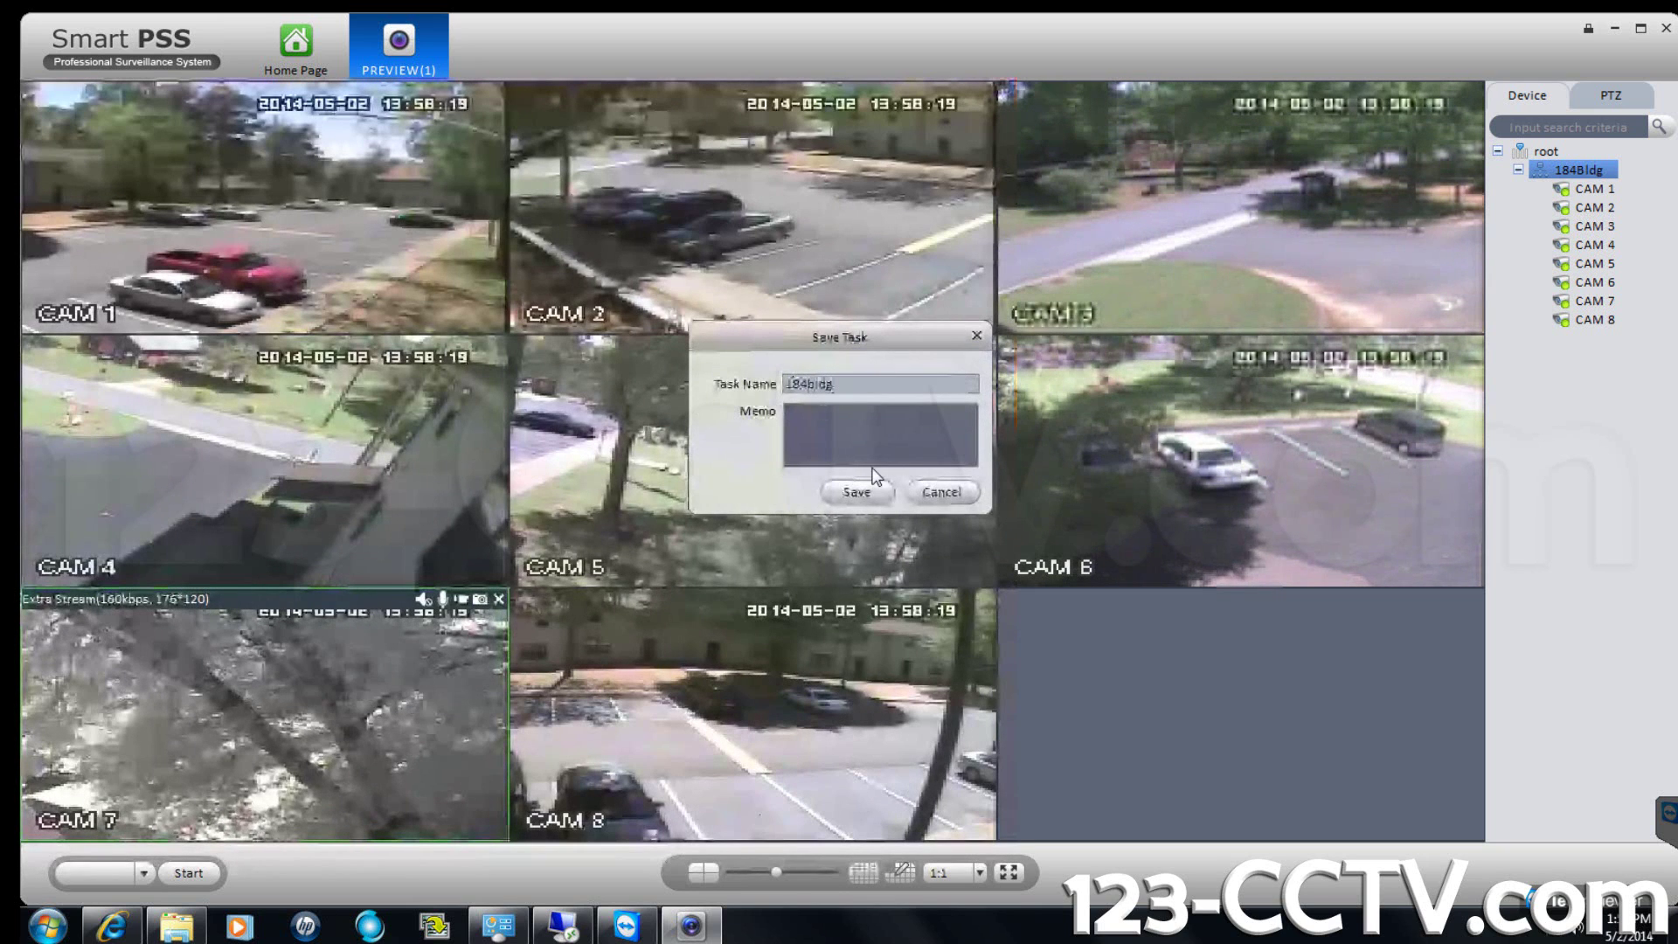
Confirm the Save Task dialog to store the 184bldg video task.
{"action": "left_click", "coordinate": [858, 491]}
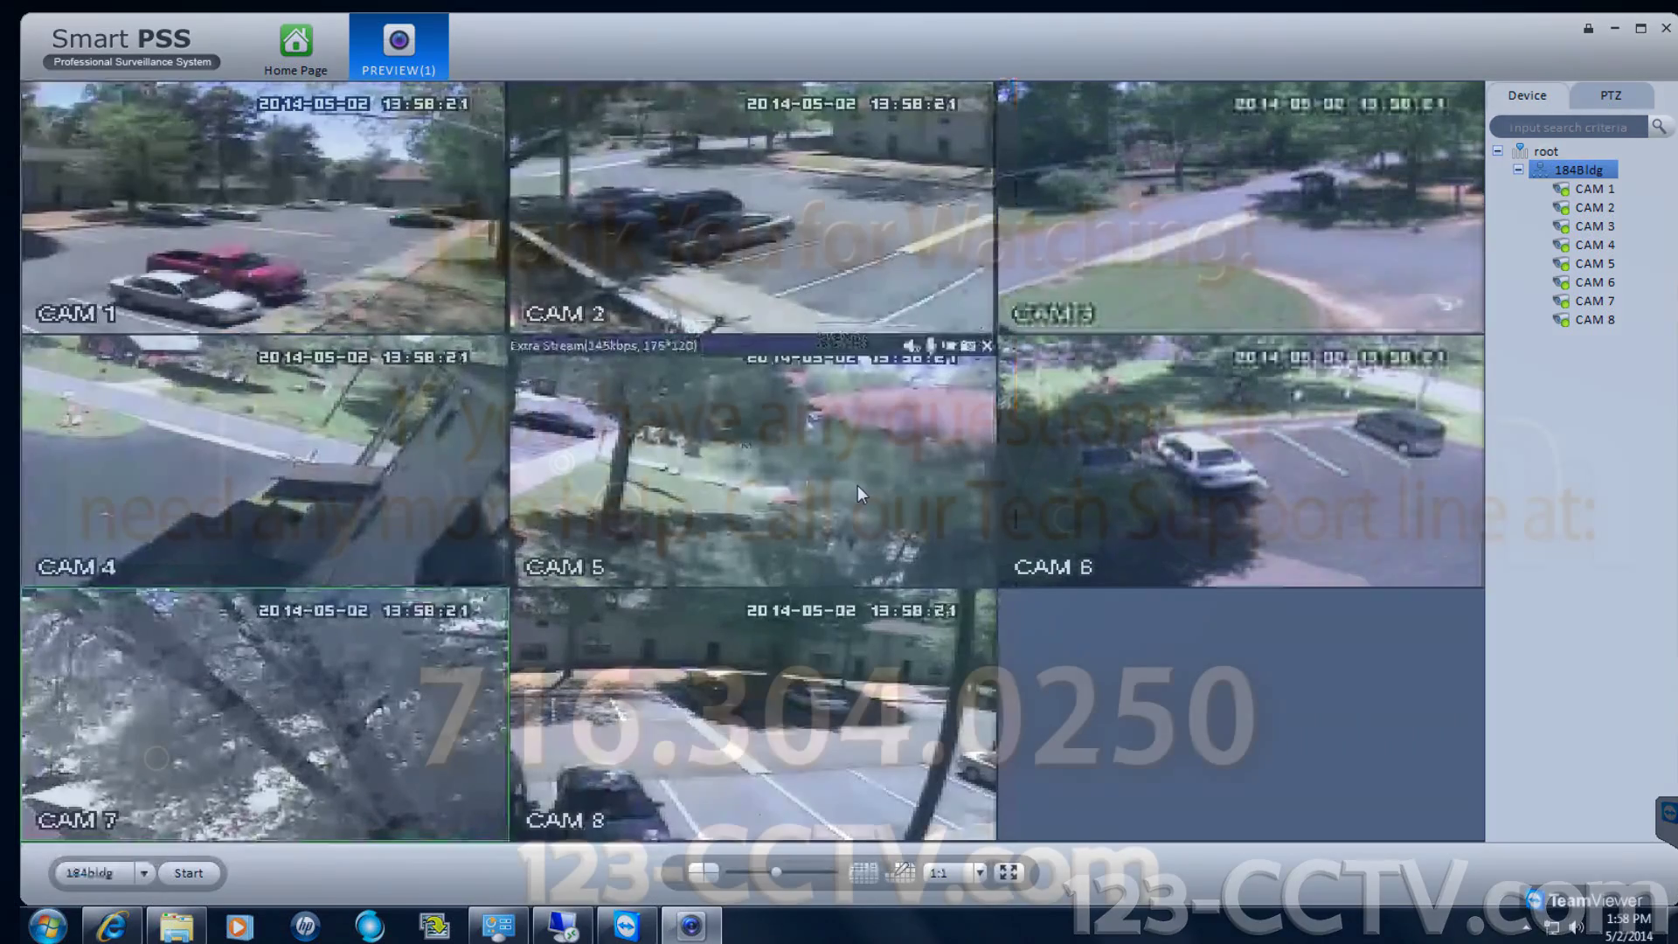